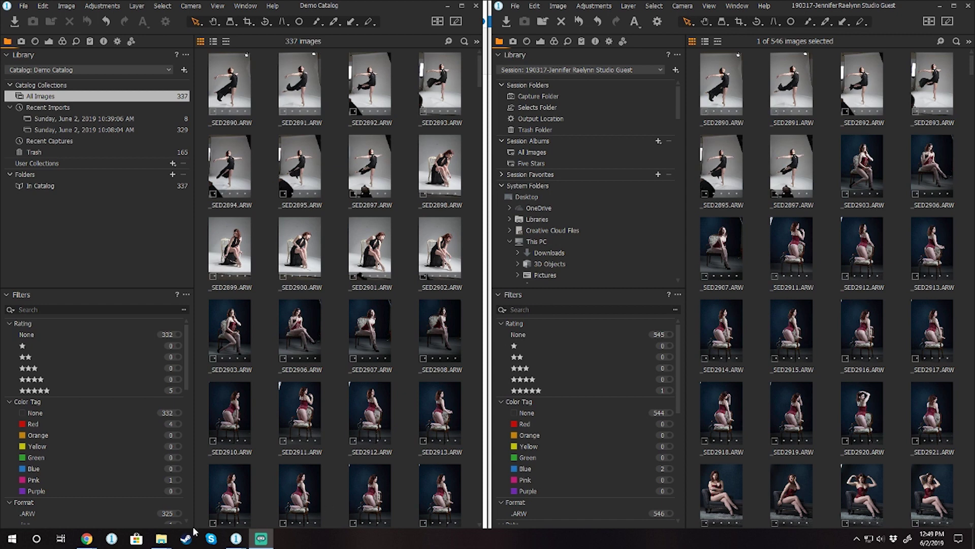
- Switch to File Explorer and bring up the session folder and the Demo Catalog folder side by side
mouse_move(161, 538)
left_click(122, 502)
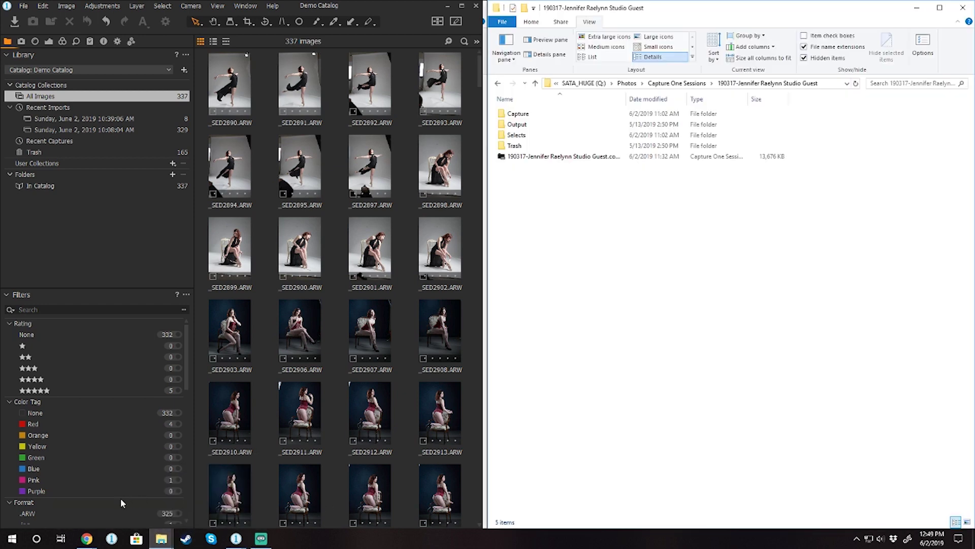
left_click(108, 502)
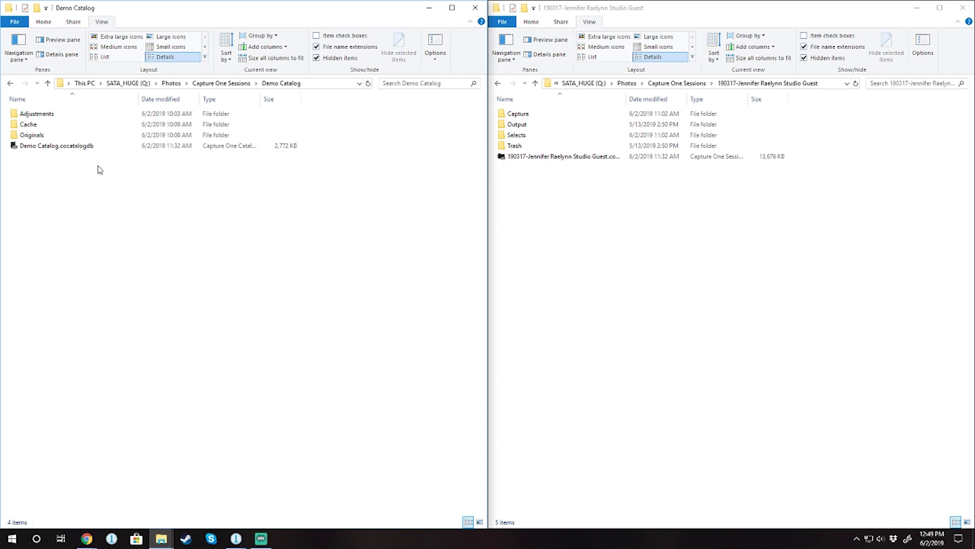
- Examine the subfolders and database files in the Demo Catalog folder and in the session folder
left_click_drag(99, 168, 29, 94)
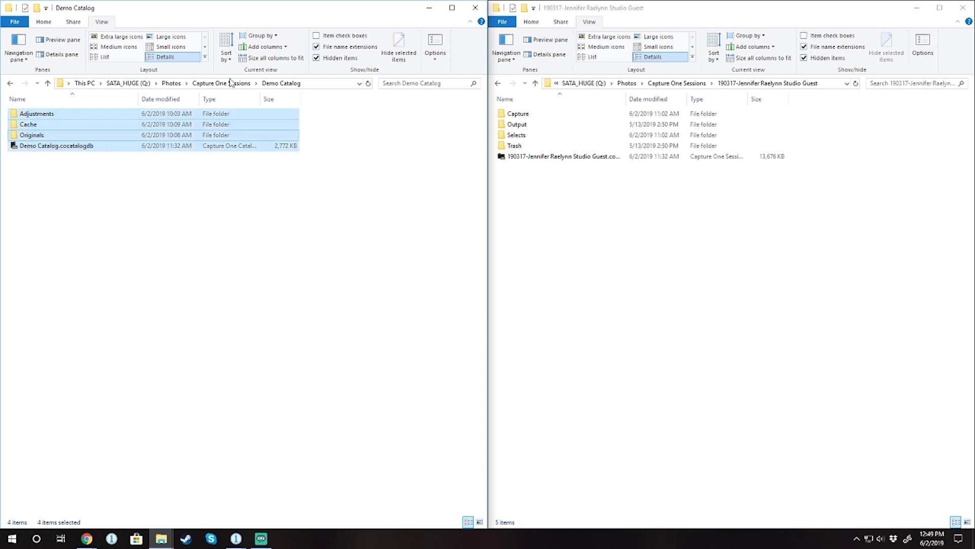
left_click(257, 203)
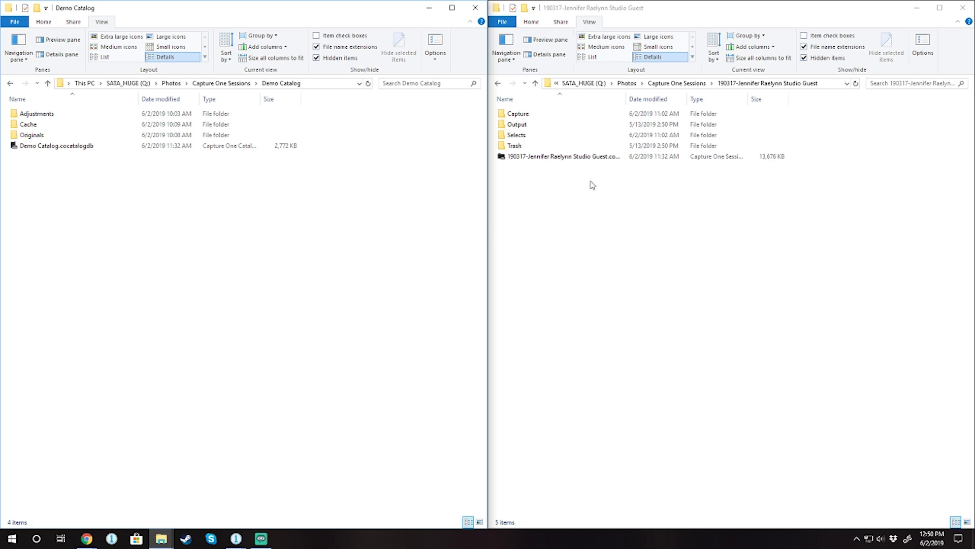
left_click_drag(601, 192, 511, 107)
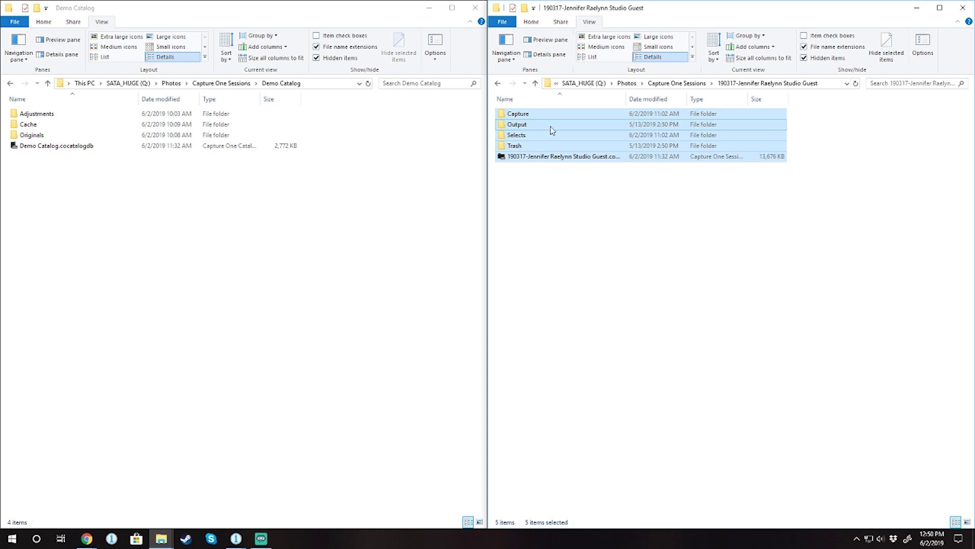
left_click(587, 200)
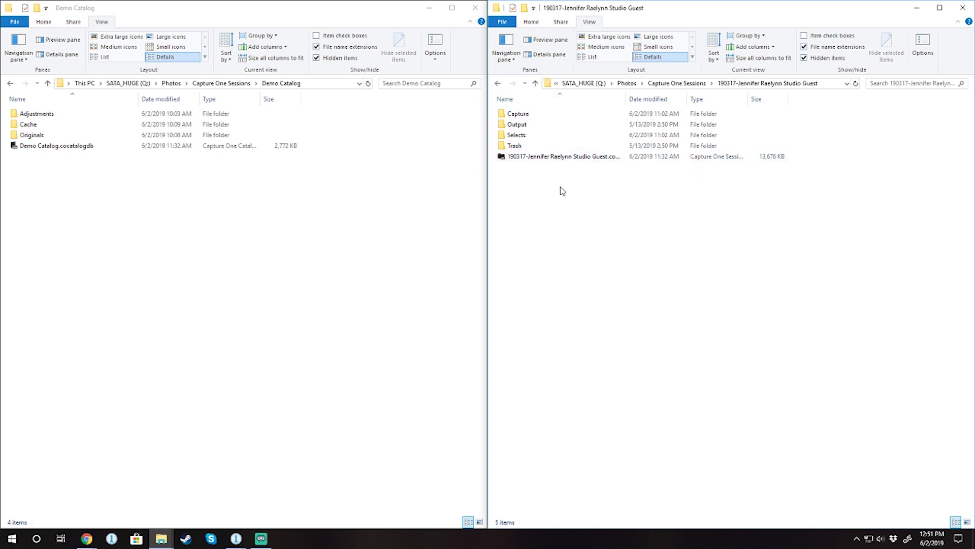
left_click_drag(562, 189, 501, 108)
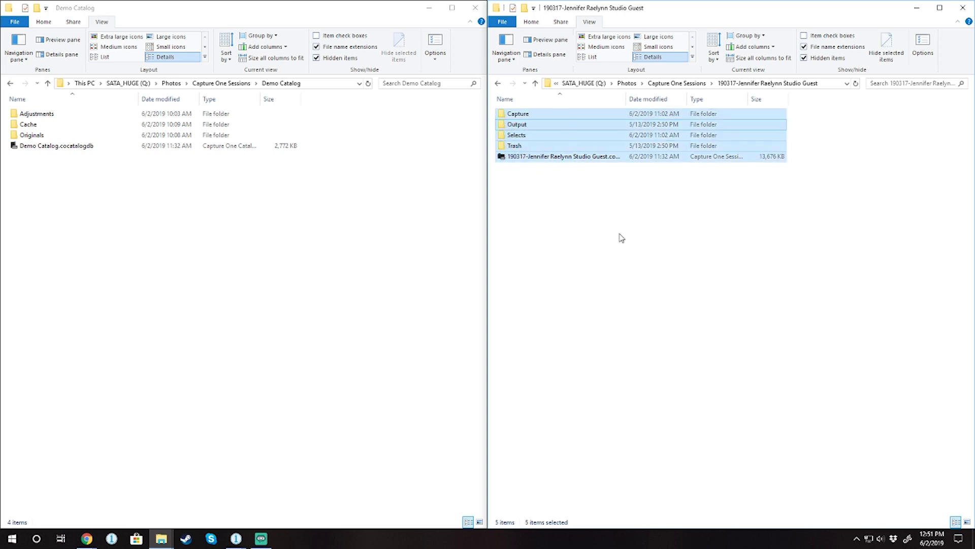
left_click(610, 266)
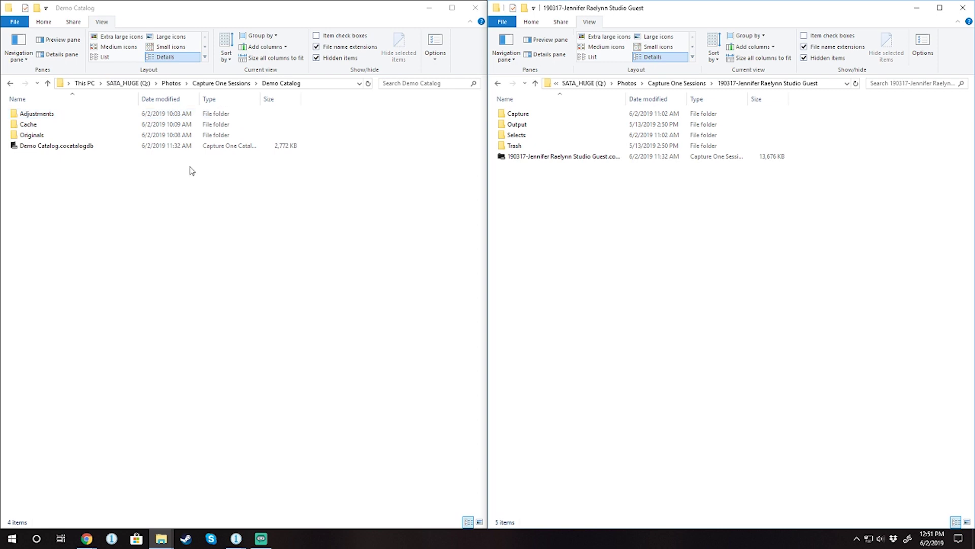
- Inspect the catalog's image storage down to Originals > 2019 > 6 > 2 > 4 and return to the 2019 folder
left_click(27, 139)
double_click(27, 139)
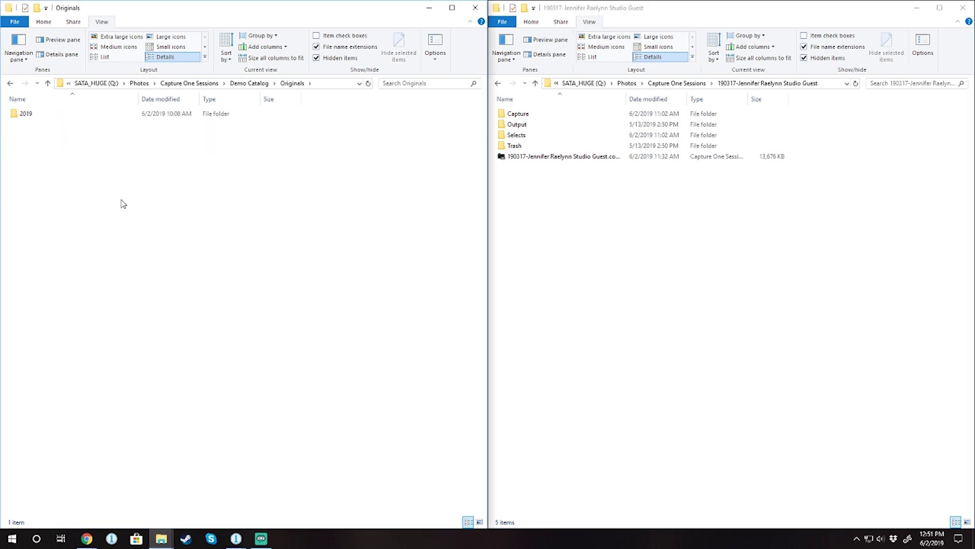
left_click(18, 116)
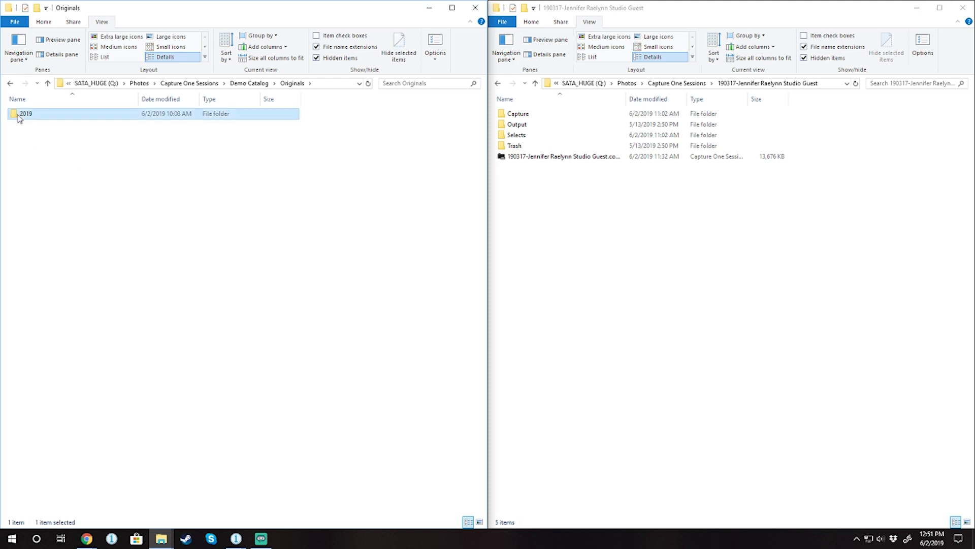
double_click(18, 116)
double_click(13, 116)
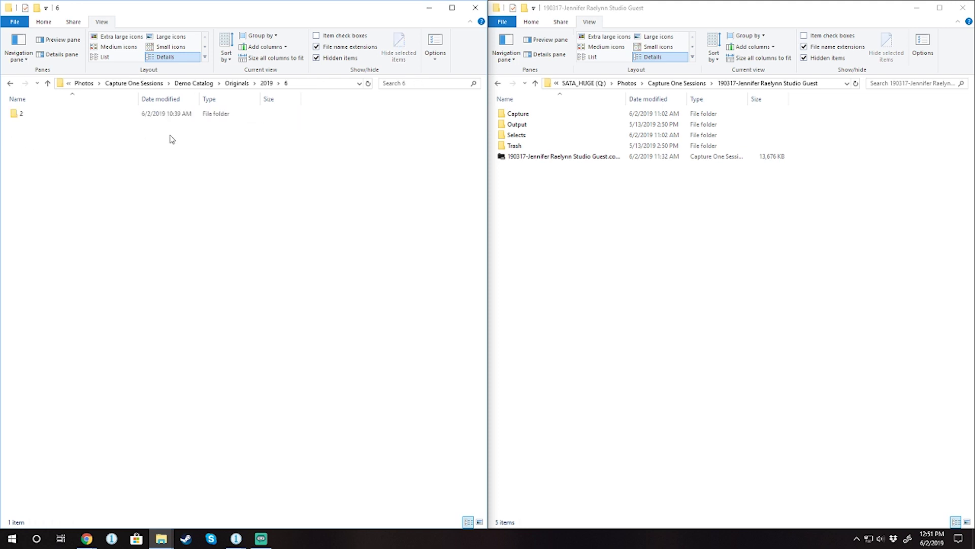
double_click(22, 115)
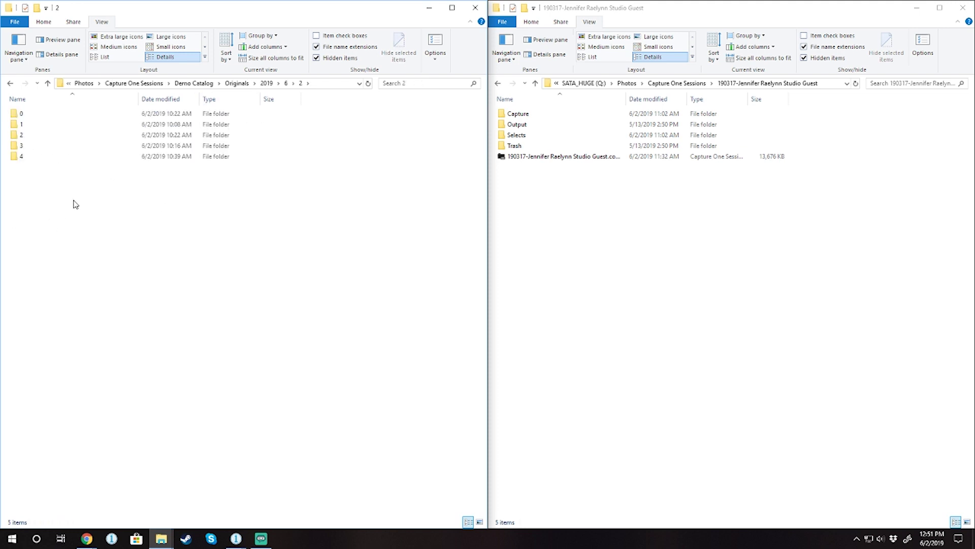
left_click(19, 158)
double_click(19, 158)
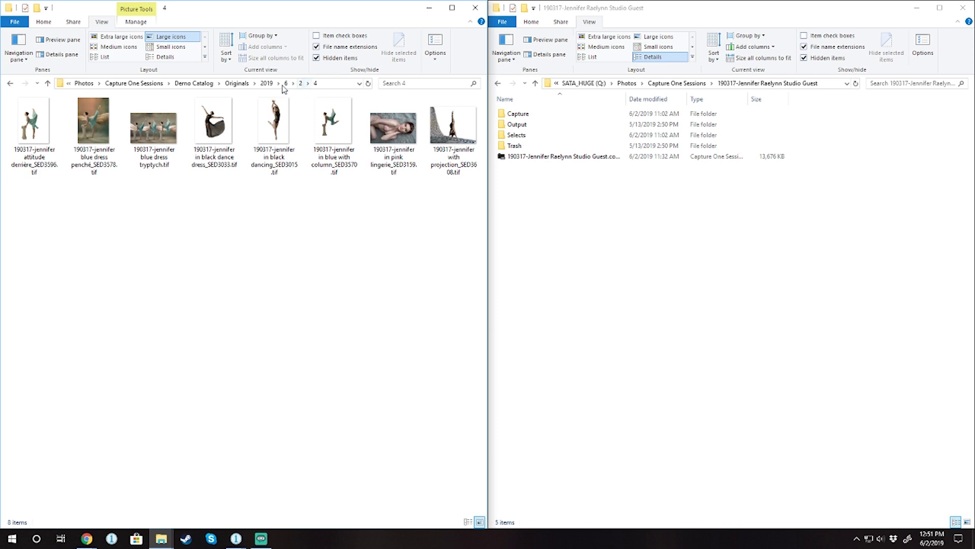
left_click(267, 83)
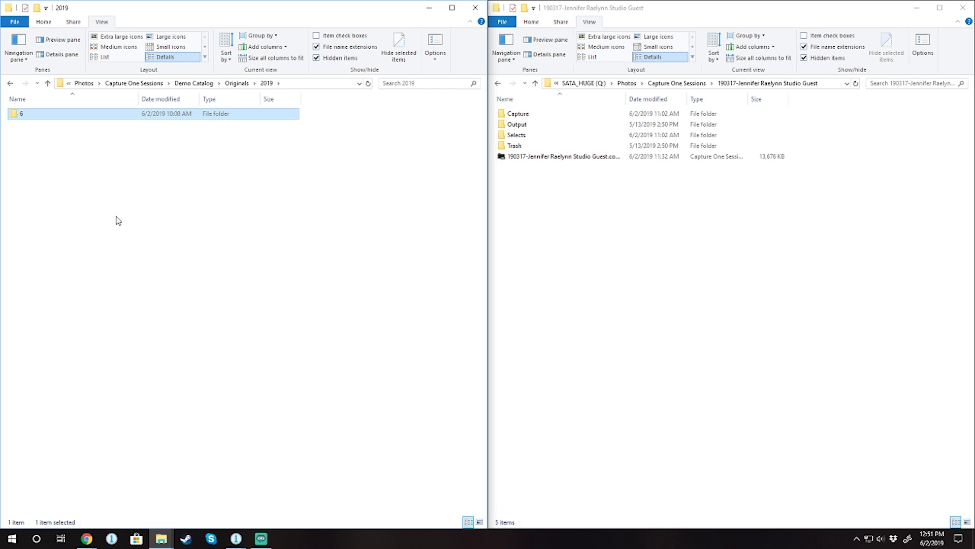
- Inspect the image files in the session's Selects folder and return to the session folder
left_click(684, 224)
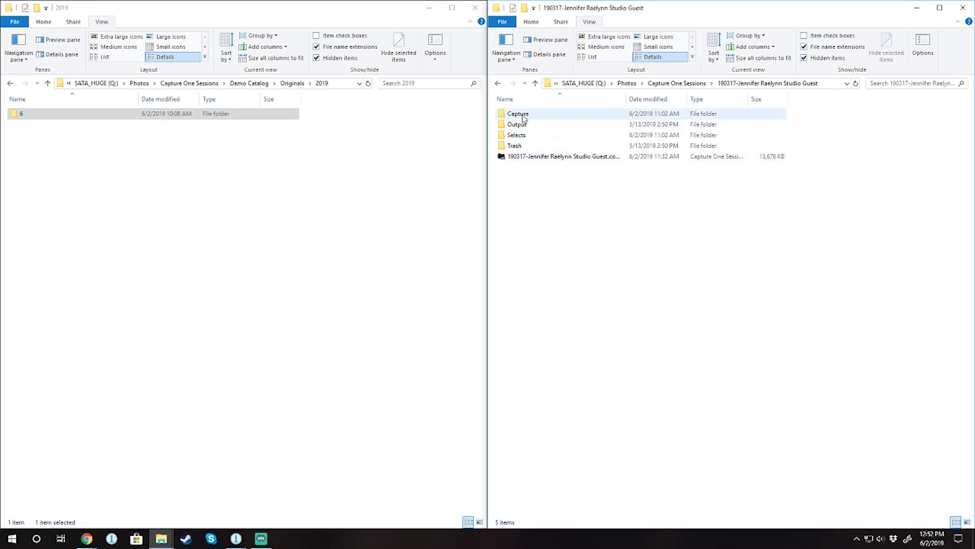
mouse_move(524, 119)
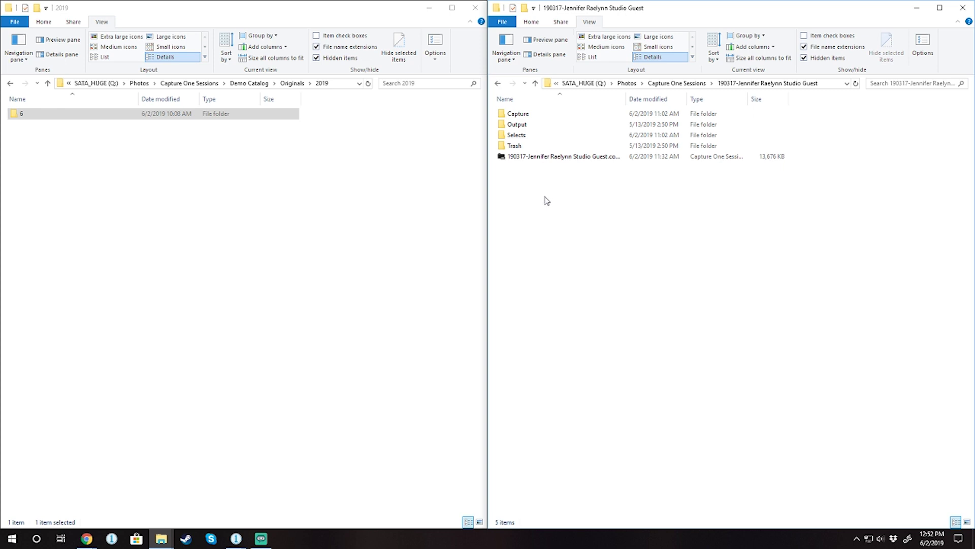
left_click(518, 114)
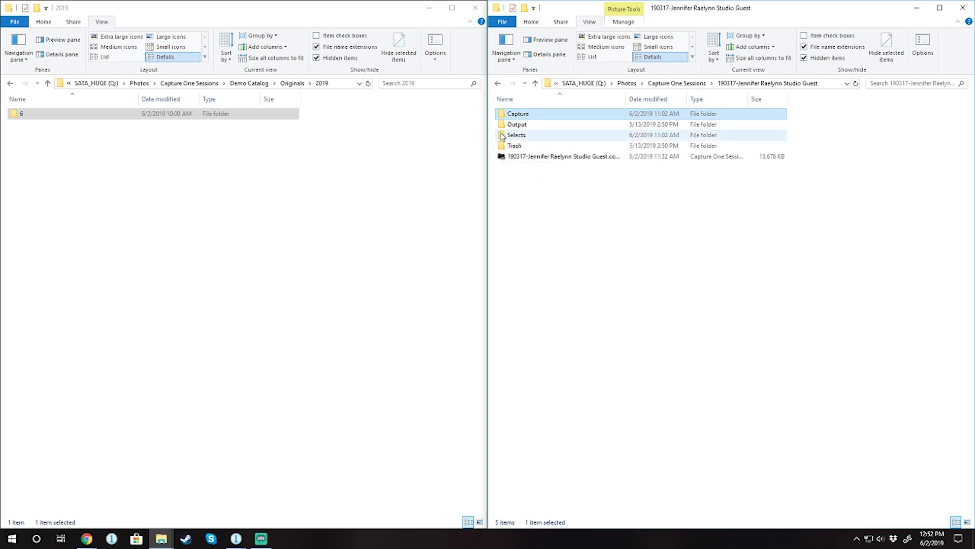
double_click(508, 135)
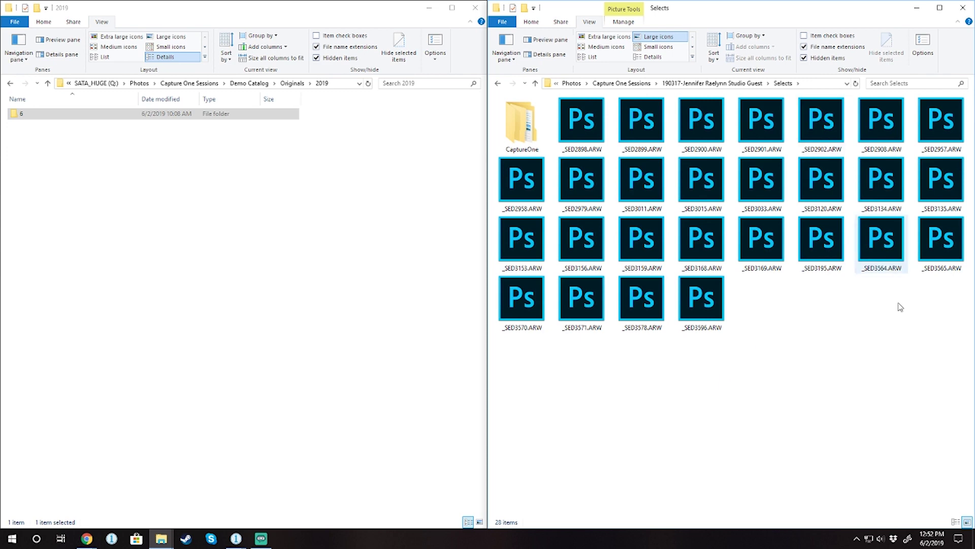
left_click(703, 84)
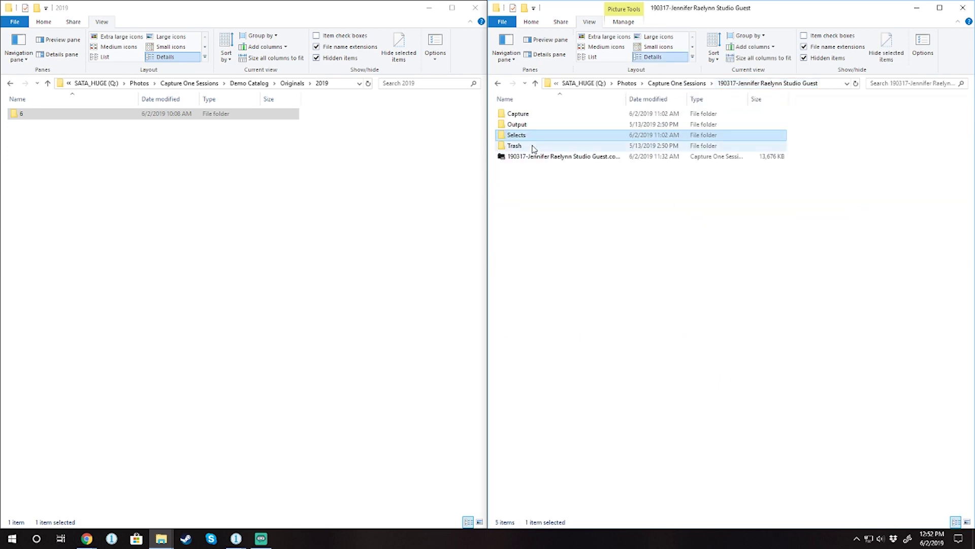
- Delete the JPG version of the pointe shoes _SED2902 image from the session's Output folder and return to the session folder
double_click(513, 126)
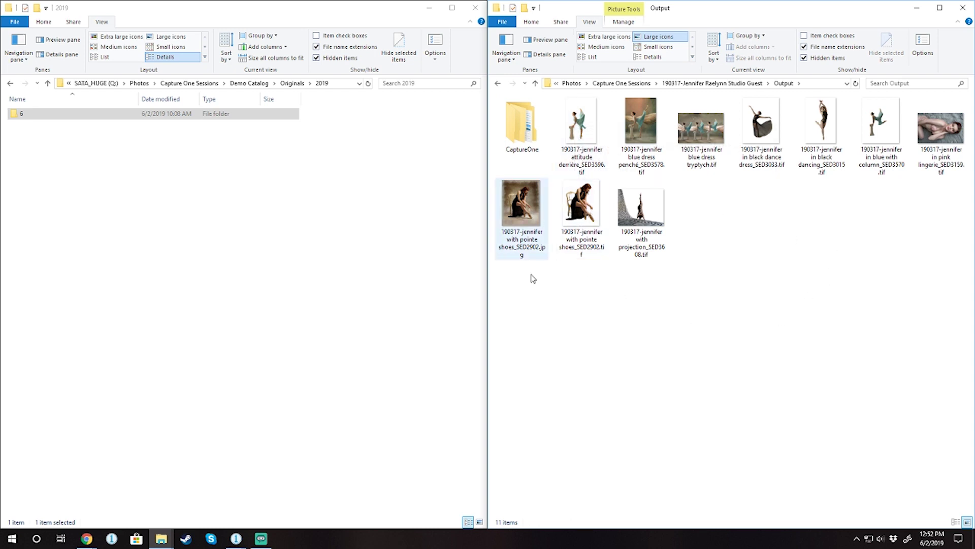
left_click(524, 209)
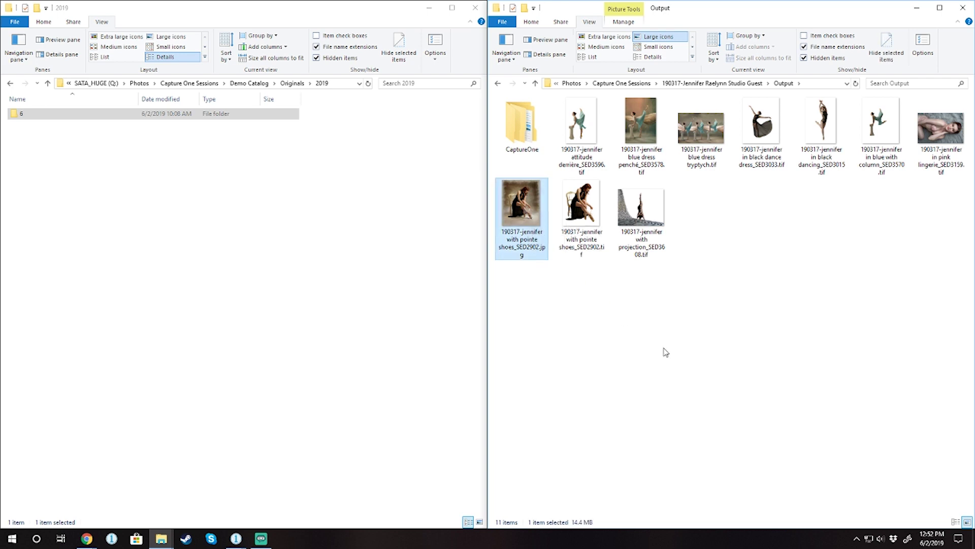
key("Delete")
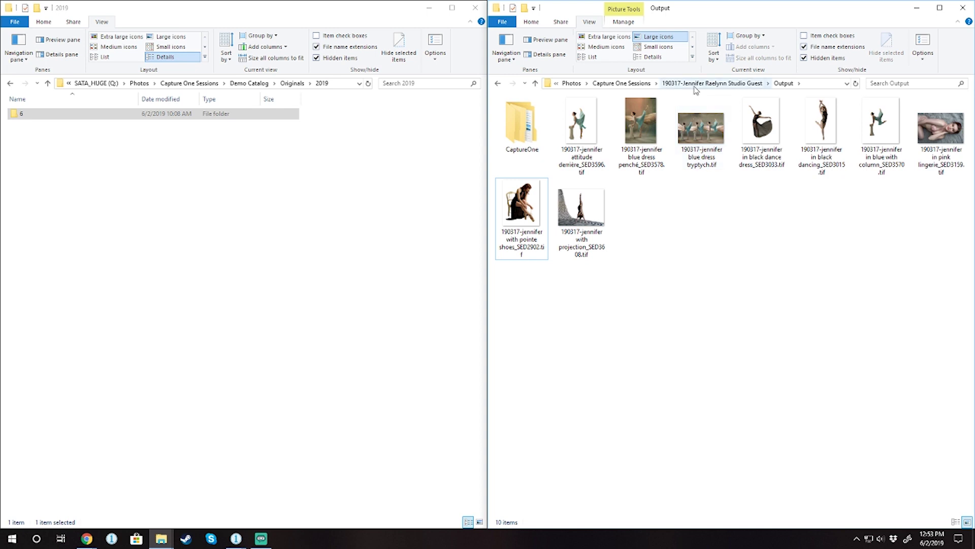
left_click(712, 83)
left_click(569, 232)
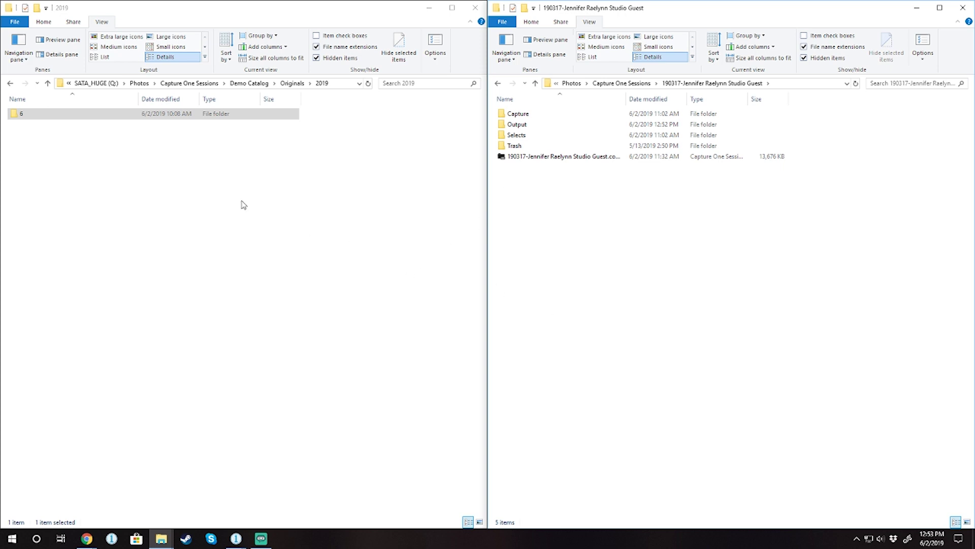
- Review the catalog's Originals > 2019 folder and the parent Capture One Sessions folder, ending back in Demo Catalog
left_click(249, 83)
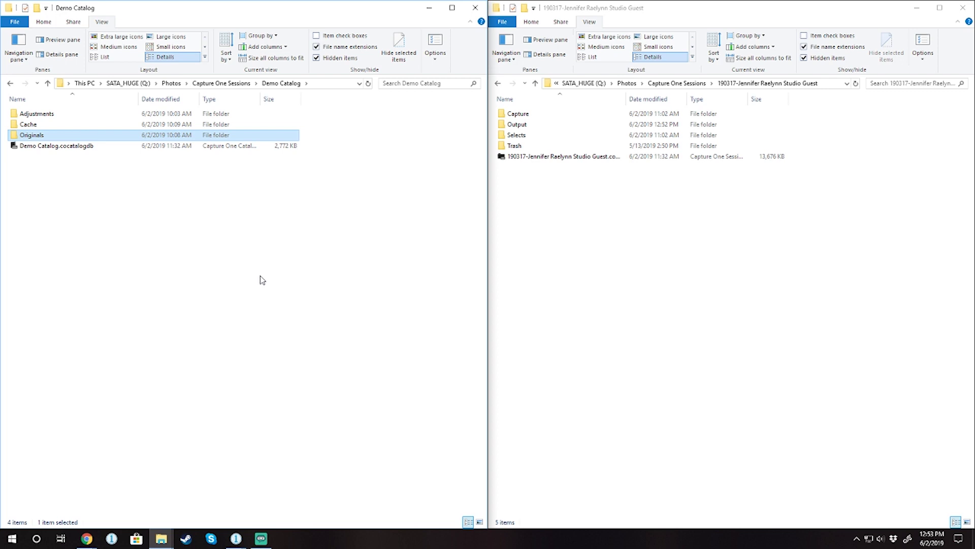
double_click(31, 137)
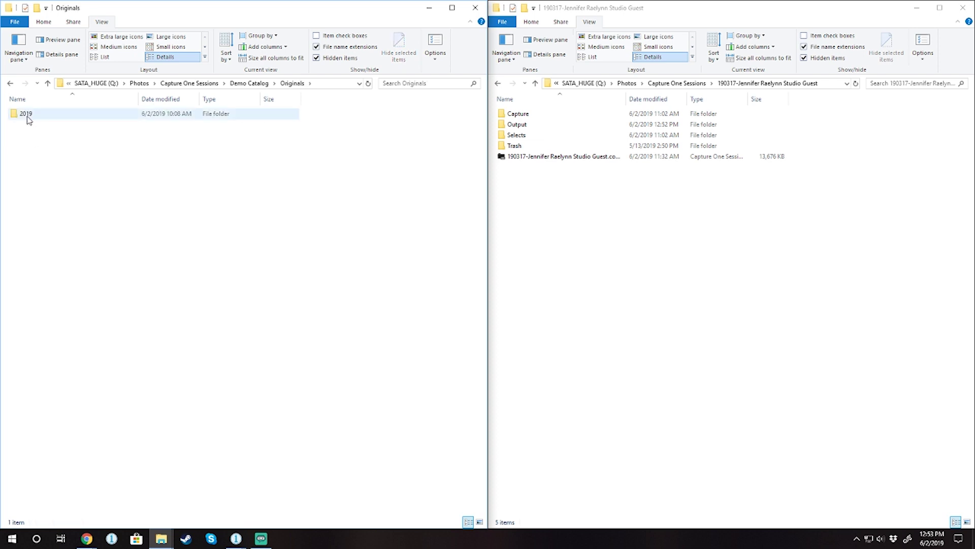
left_click(29, 116)
double_click(29, 116)
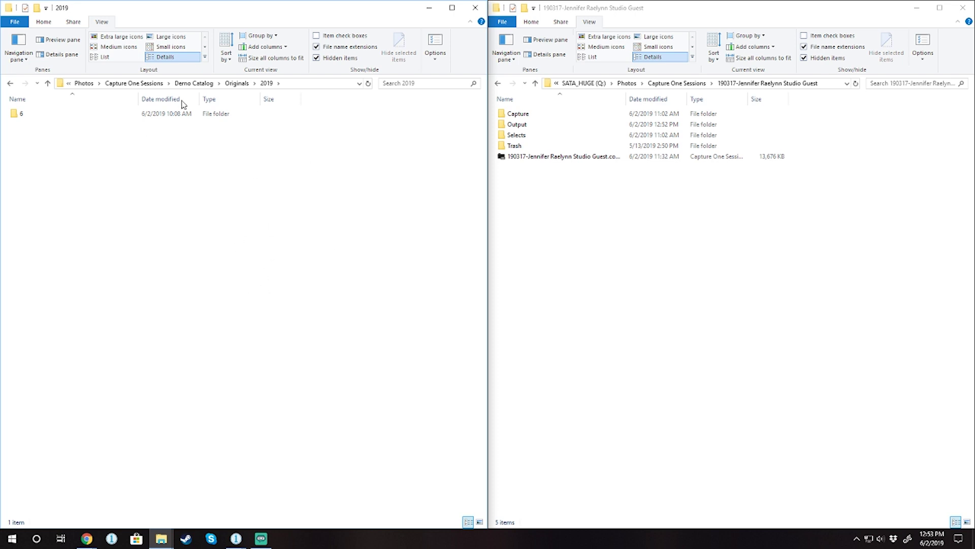
left_click(237, 83)
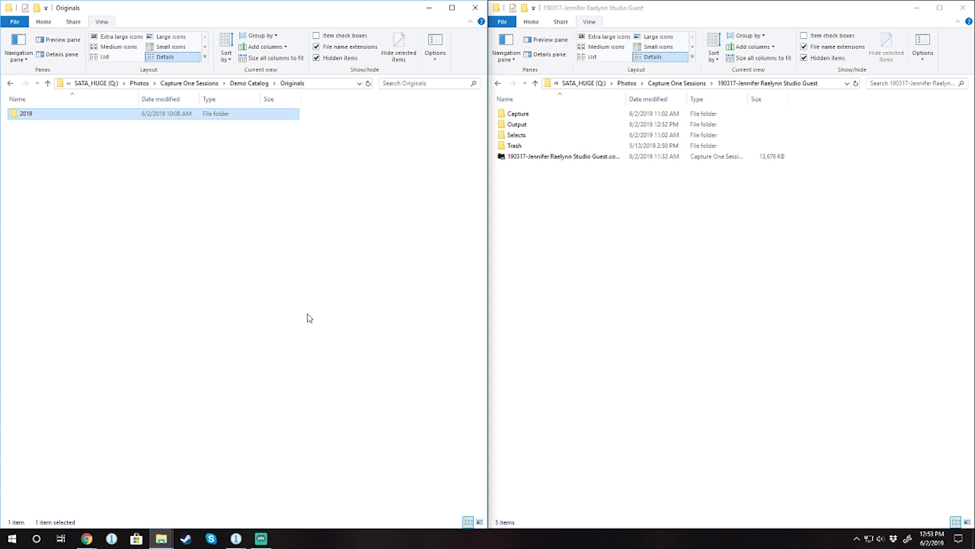
left_click(189, 84)
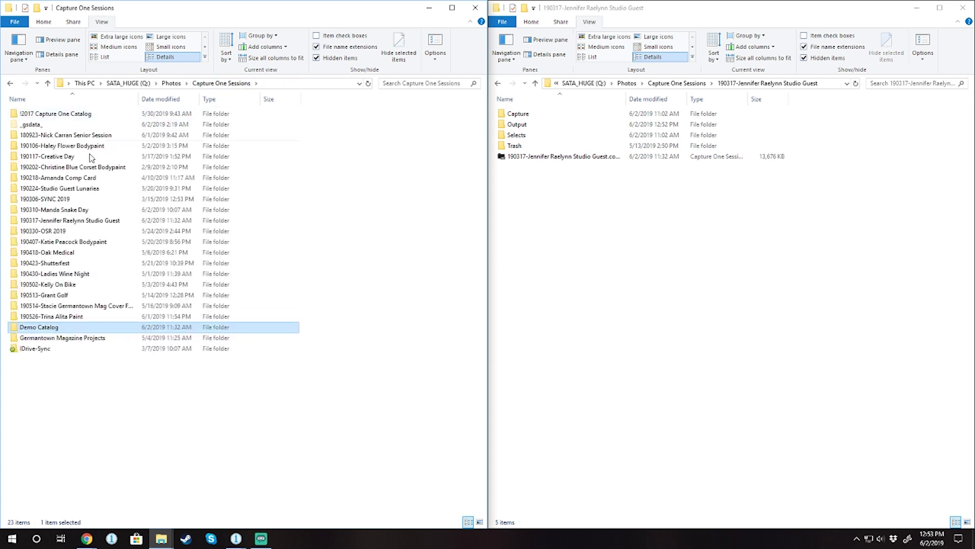
double_click(56, 327)
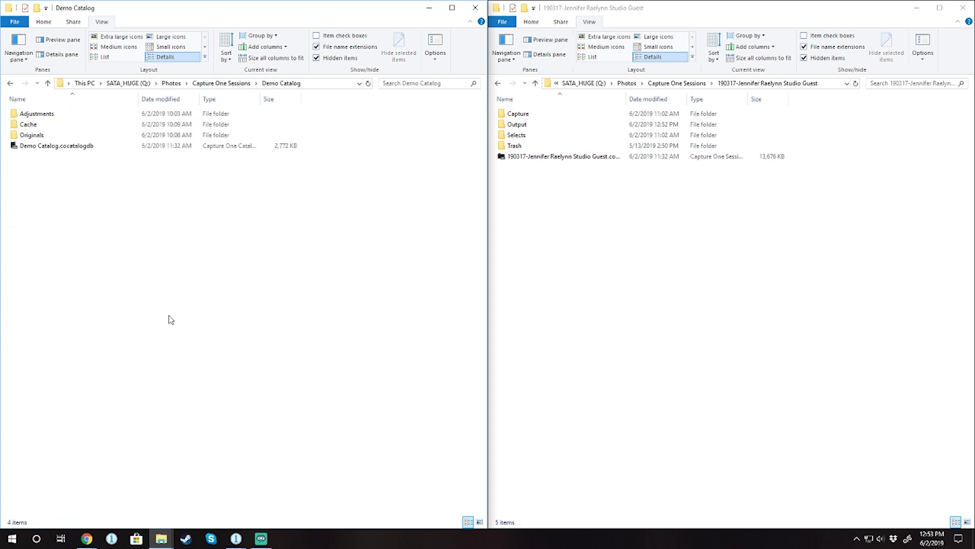
- Compare the catalog's Originals folder with the session's Output, Selects, Trash and Capture folders by highlighting them
left_click(29, 137)
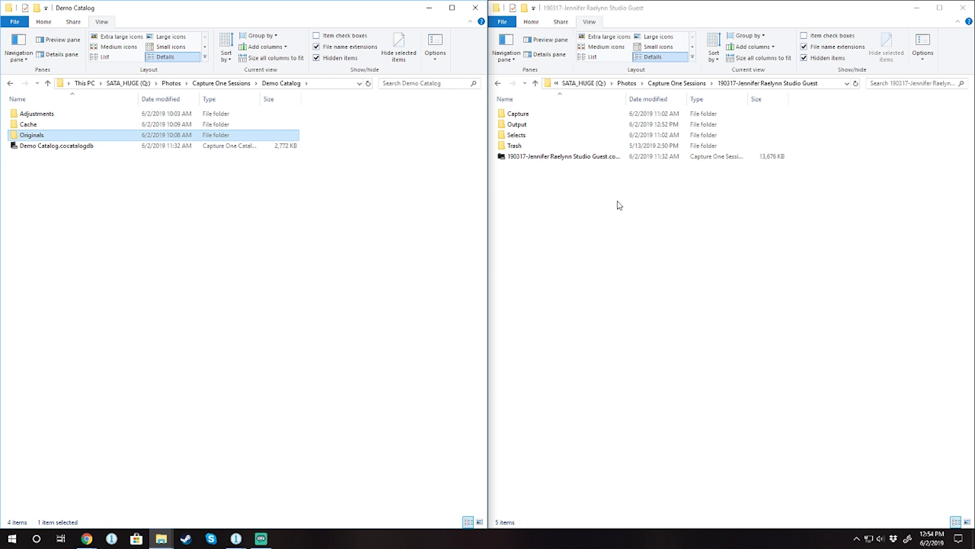
left_click(516, 124)
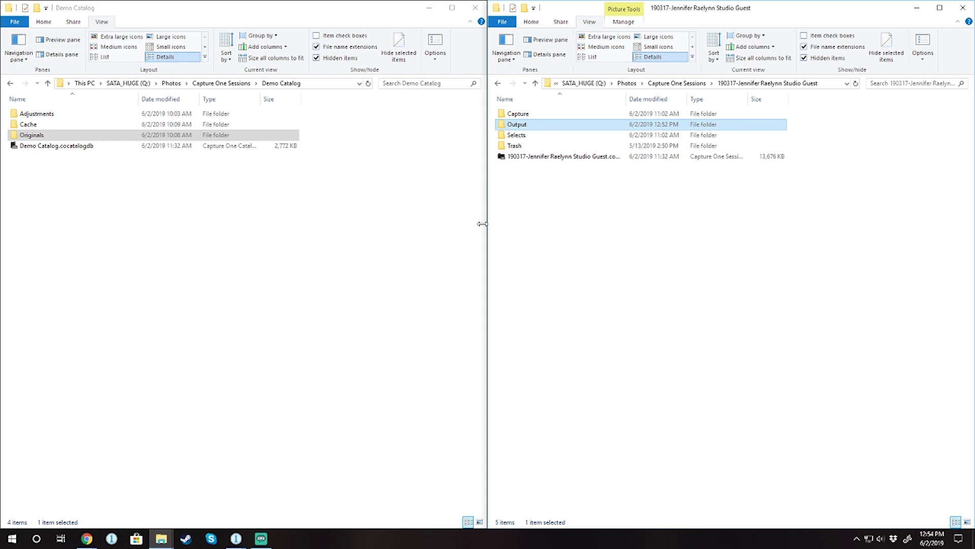
left_click(516, 136)
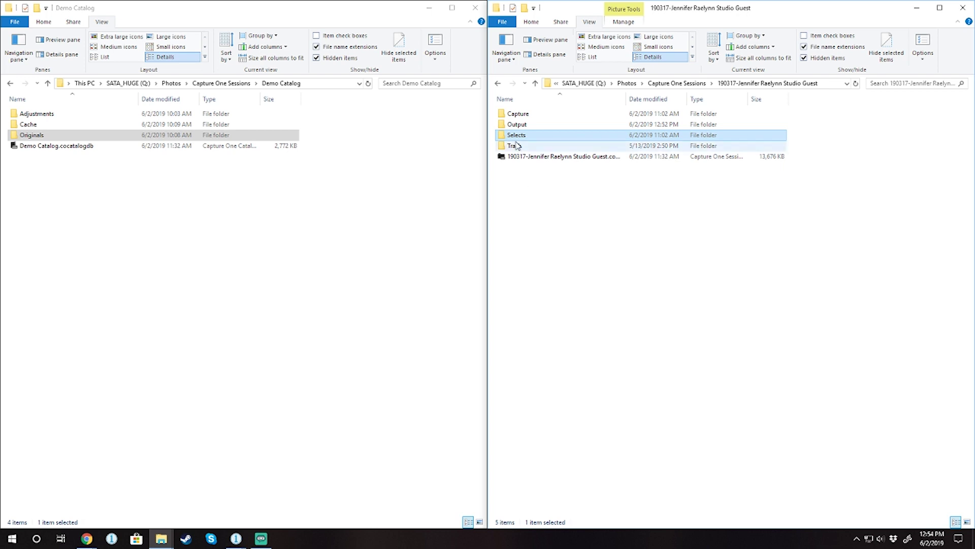
mouse_move(518, 147)
left_click(615, 246)
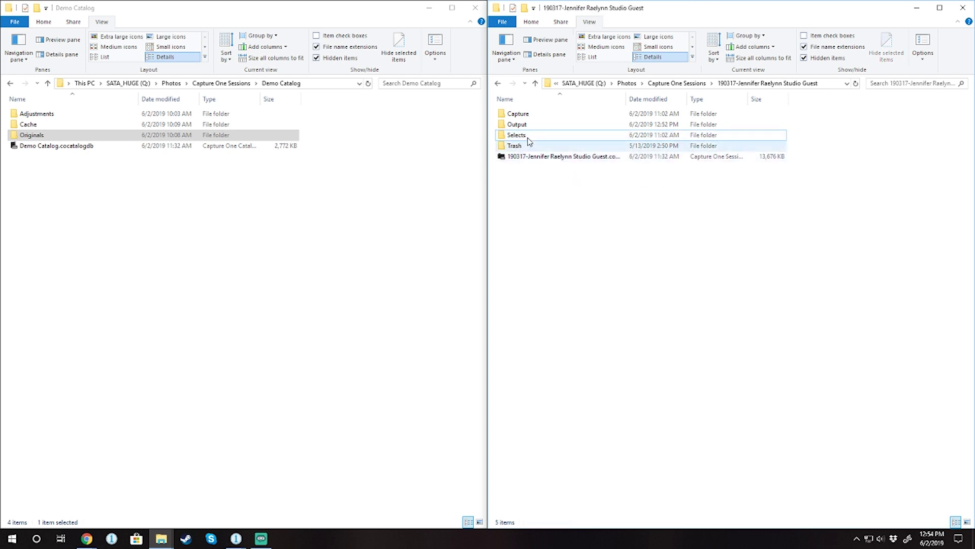
mouse_move(522, 140)
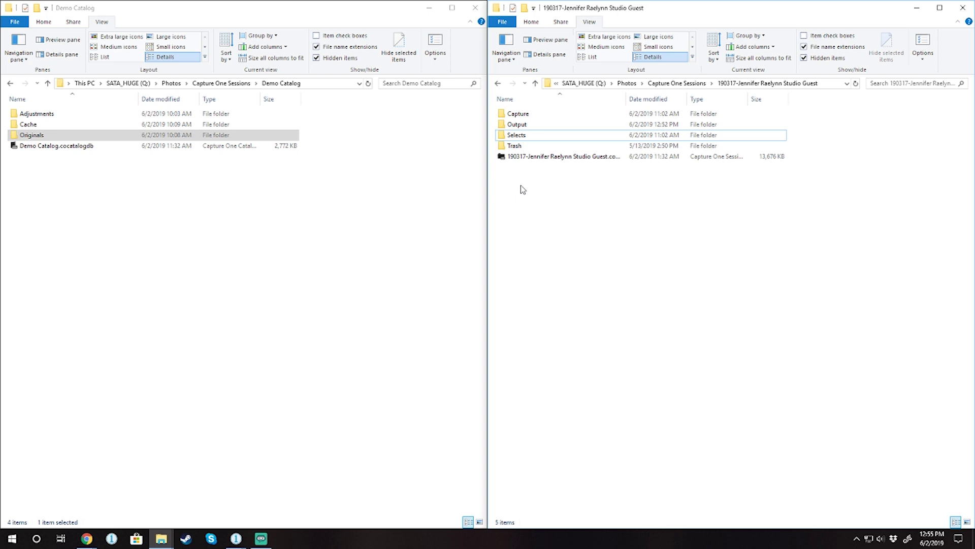
left_click(510, 112)
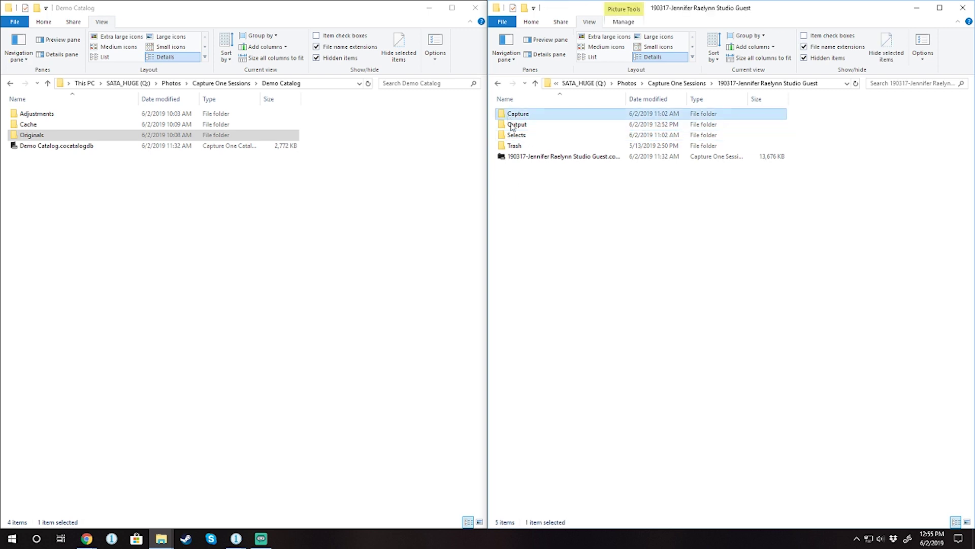
- Inspect the raw files in the session's Capture folder, return to the session folder, and highlight the Selects and Capture folders
double_click(500, 116)
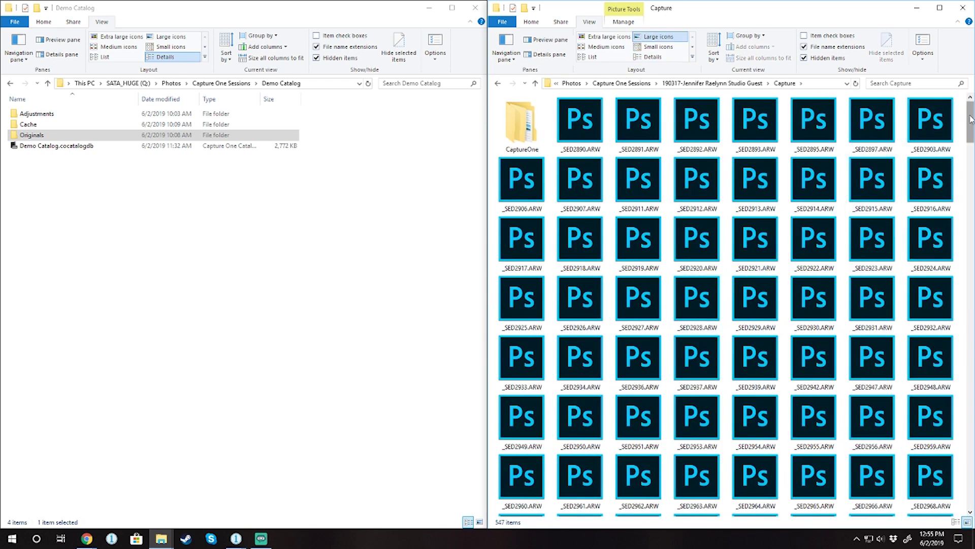
mouse_move(971, 122)
left_mouse_down()
mouse_move(968, 274)
mouse_move(941, 394)
mouse_move(968, 490)
mouse_move(970, 120)
left_mouse_up()
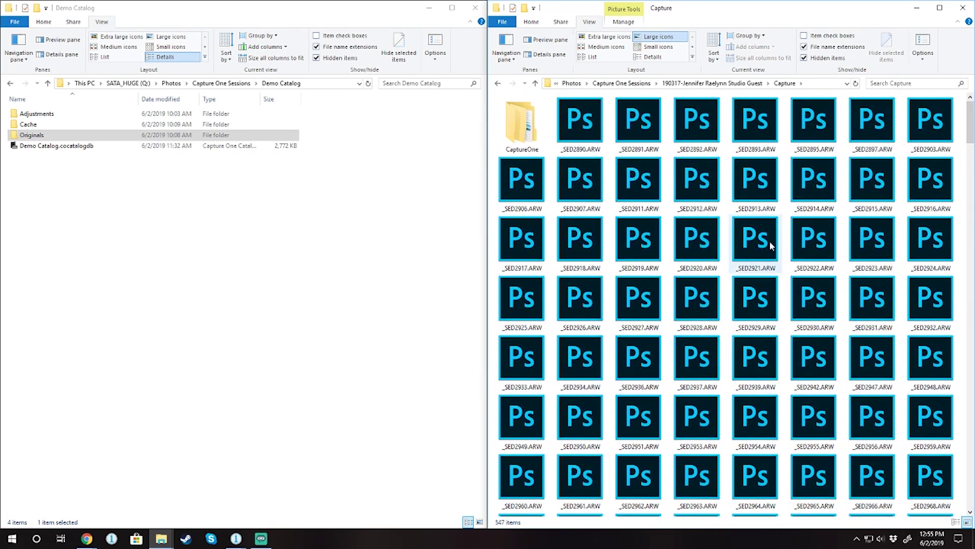
left_click(729, 85)
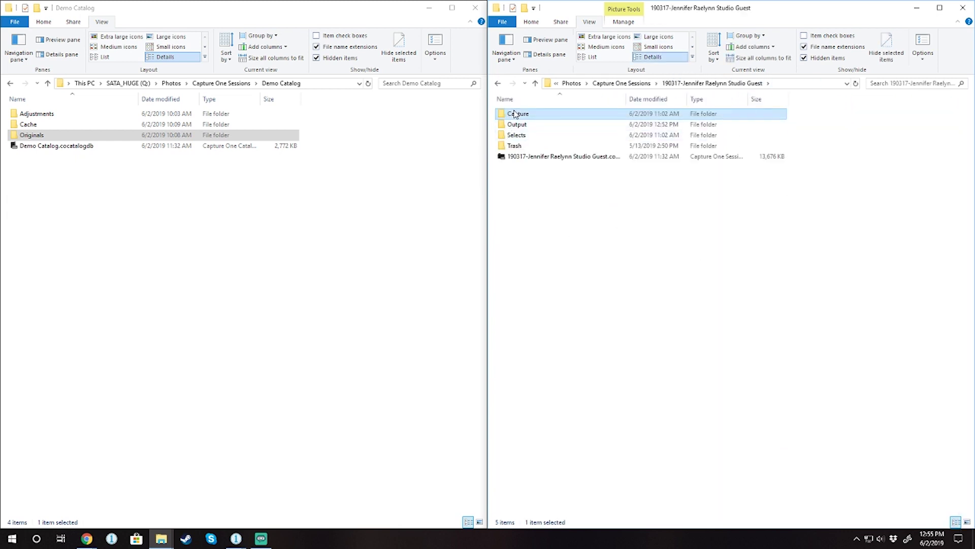
left_click(521, 135)
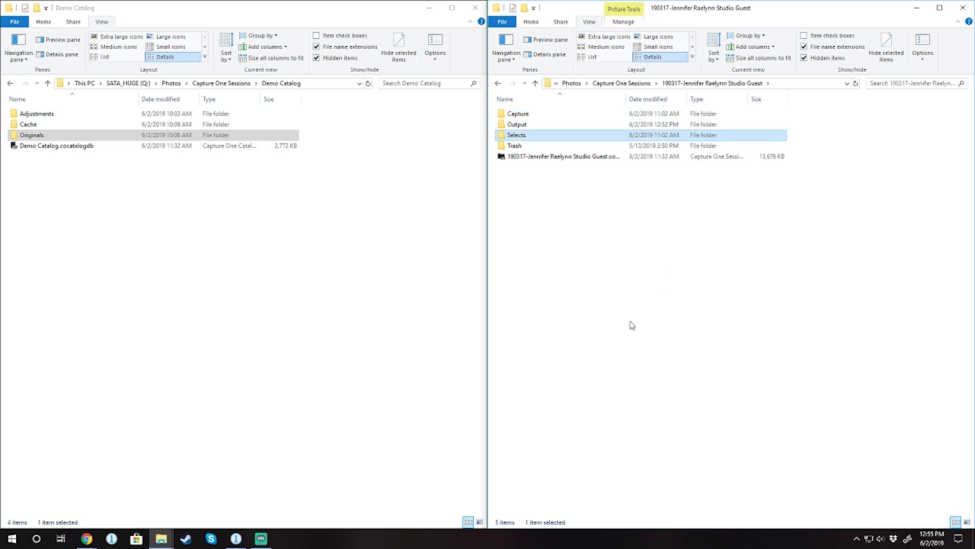
left_click(502, 114)
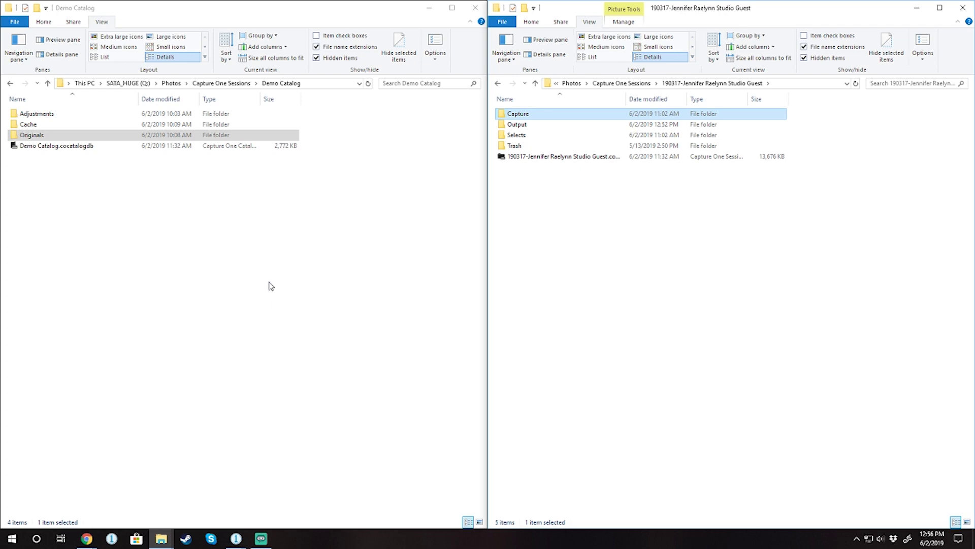
- Switch to the side-by-side Capture One windows and review the collection types that can be added to the catalog's User Collections
left_click(234, 541)
mouse_move(232, 542)
left_click(273, 497)
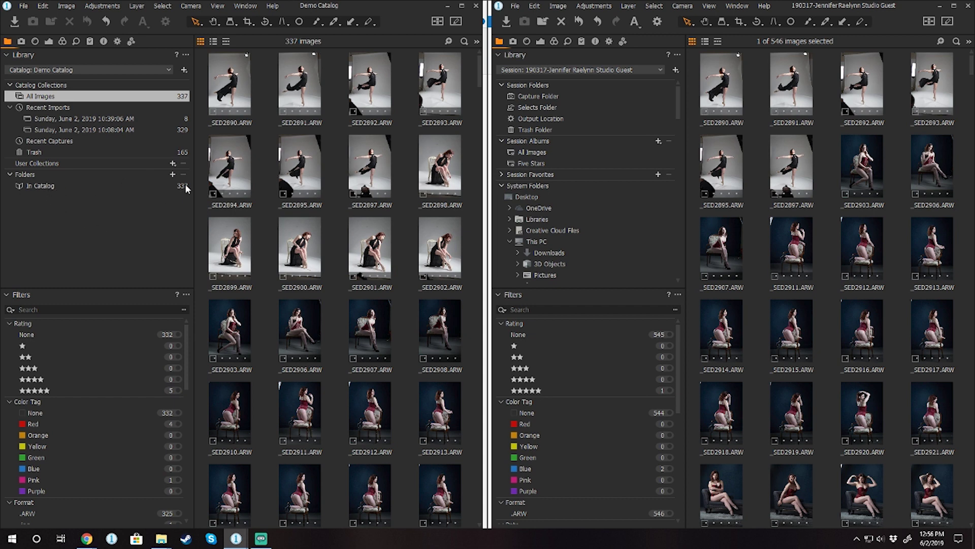
left_click(174, 164)
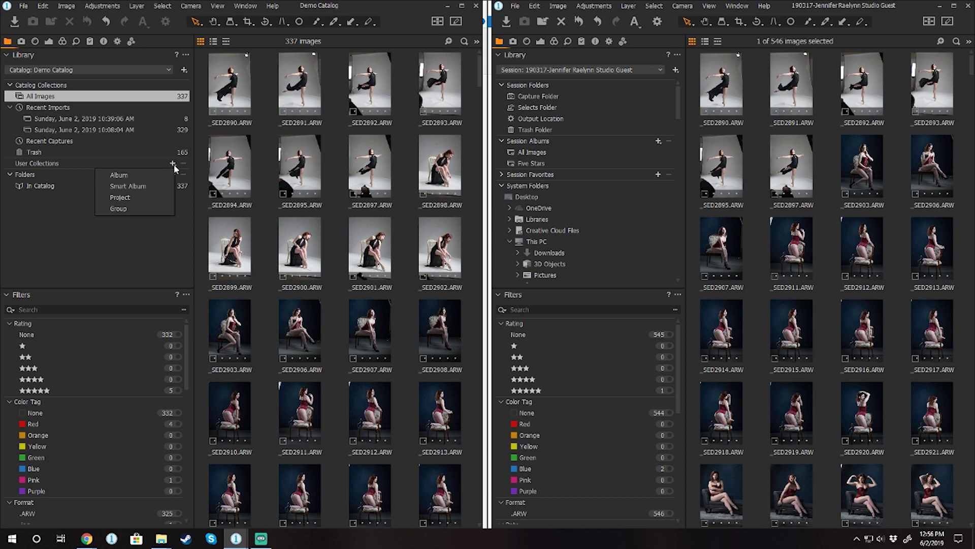
left_click(99, 226)
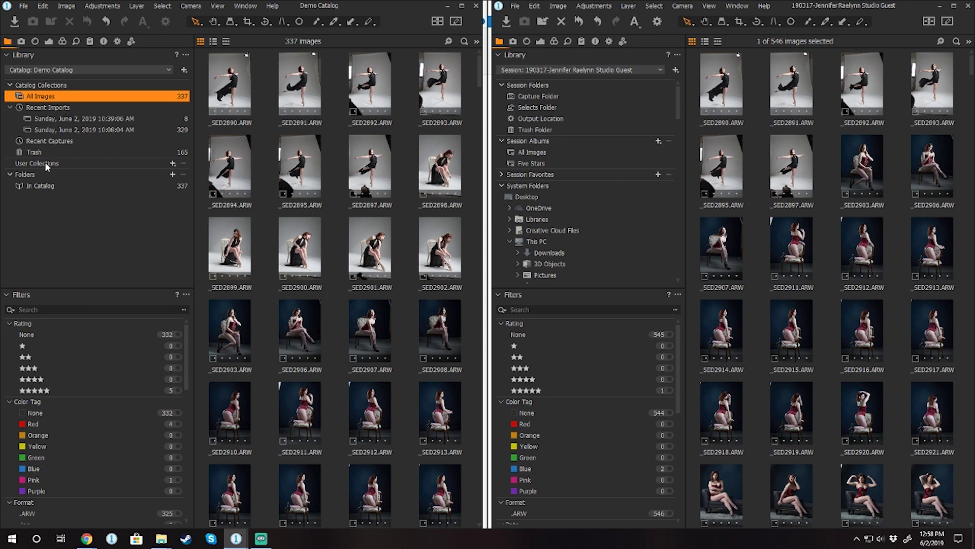
left_click(172, 163)
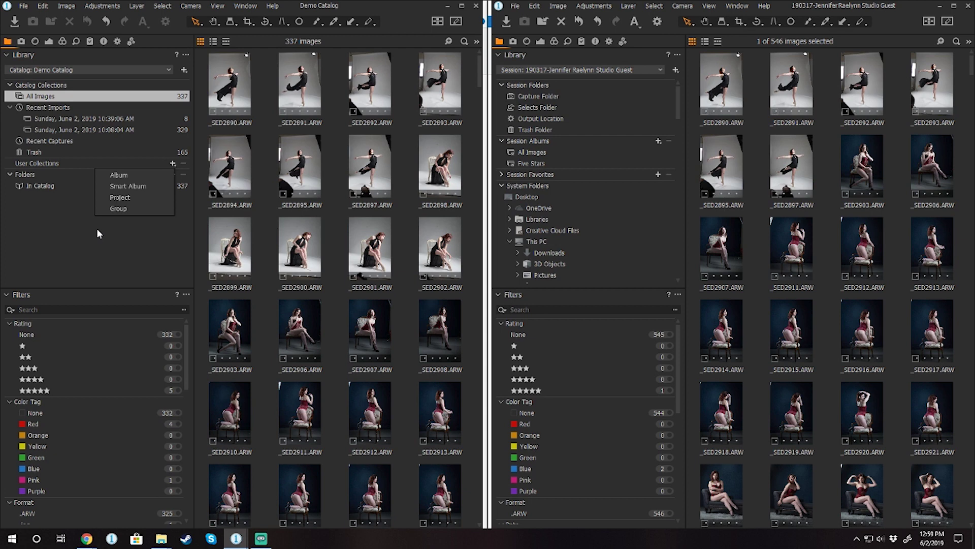
- Show the catalog's In Catalog folder from its beginning and select the first image, _SED2890.ARW
left_click(26, 184)
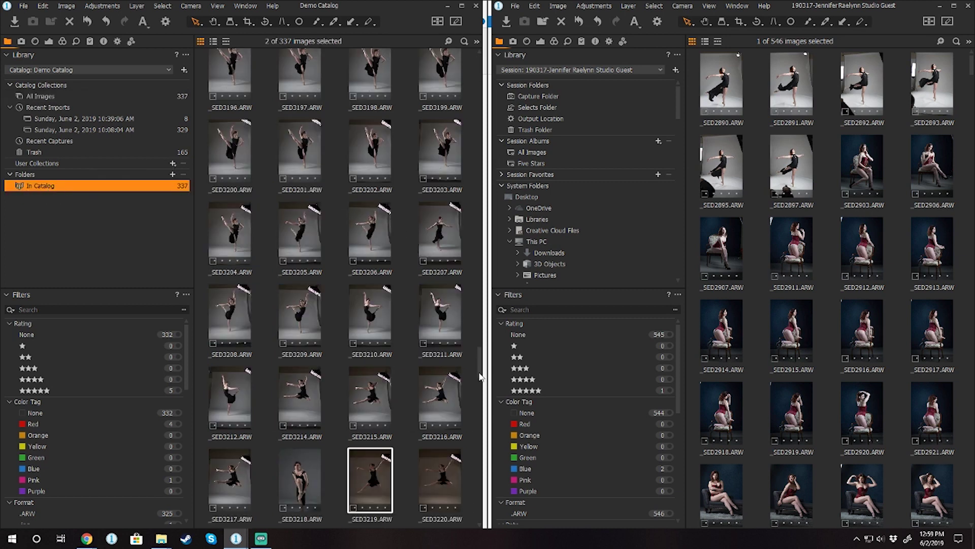
left_click_drag(479, 364, 494, 54)
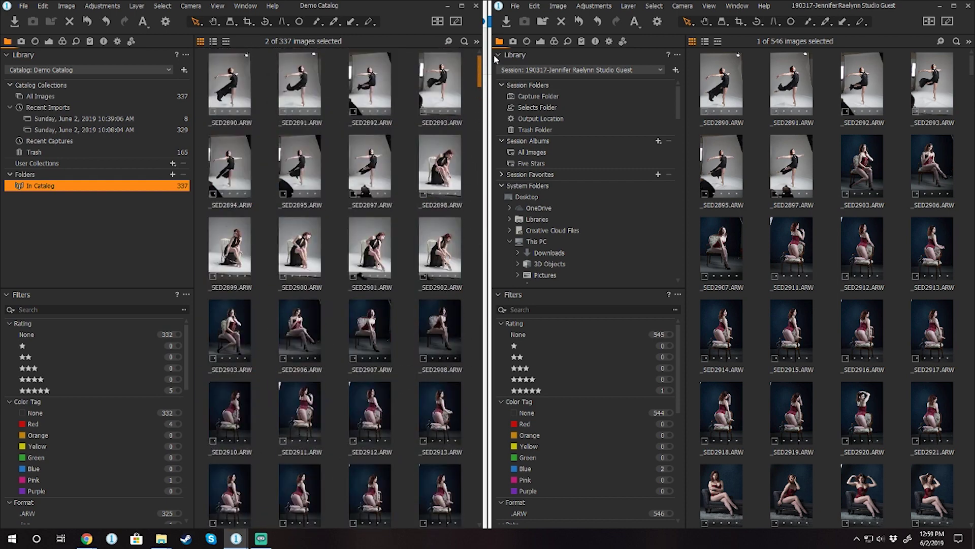
left_click(242, 88)
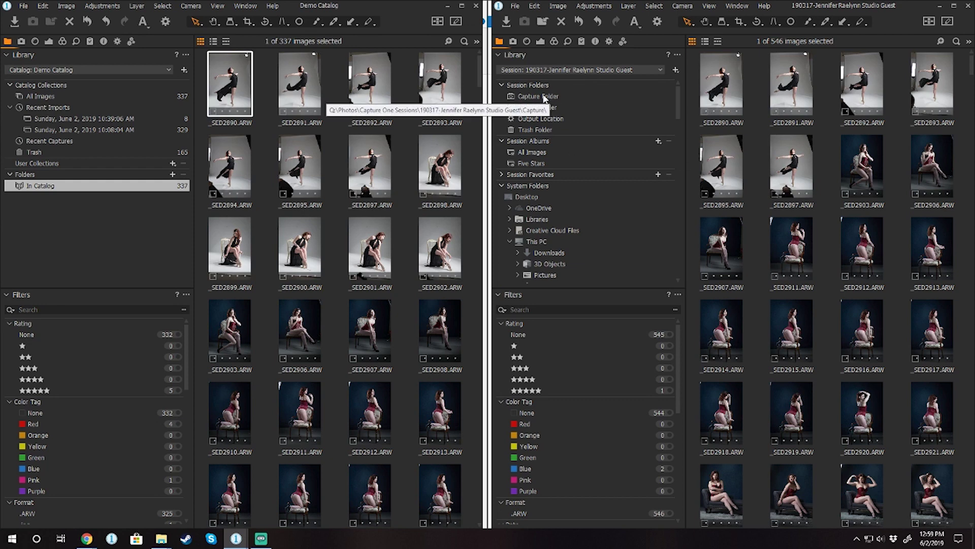
- Browse the session window's system folders to the 190513 golf session and display the images in its Selects folder
left_click_drag(677, 107, 677, 182)
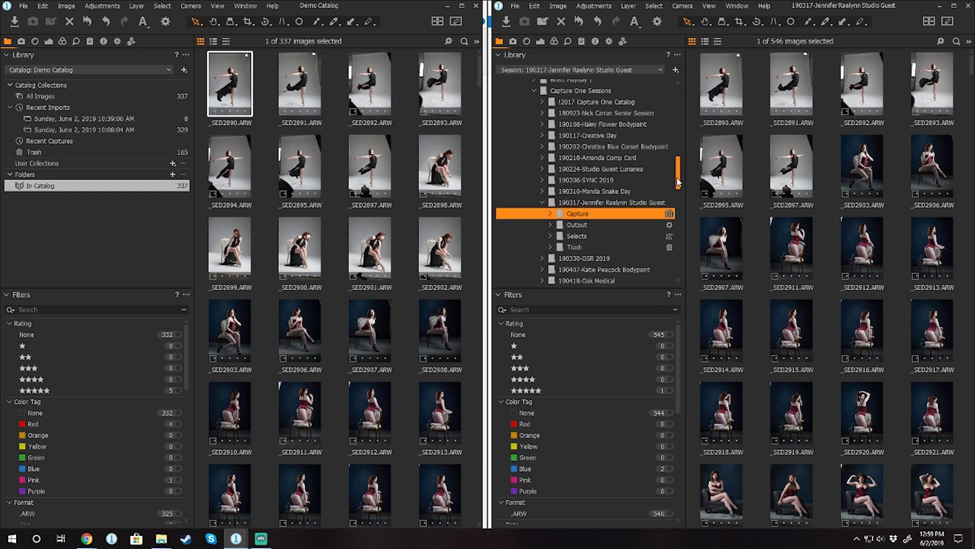
scroll(657, 171, "down", 1)
scroll(650, 189, "down", 1)
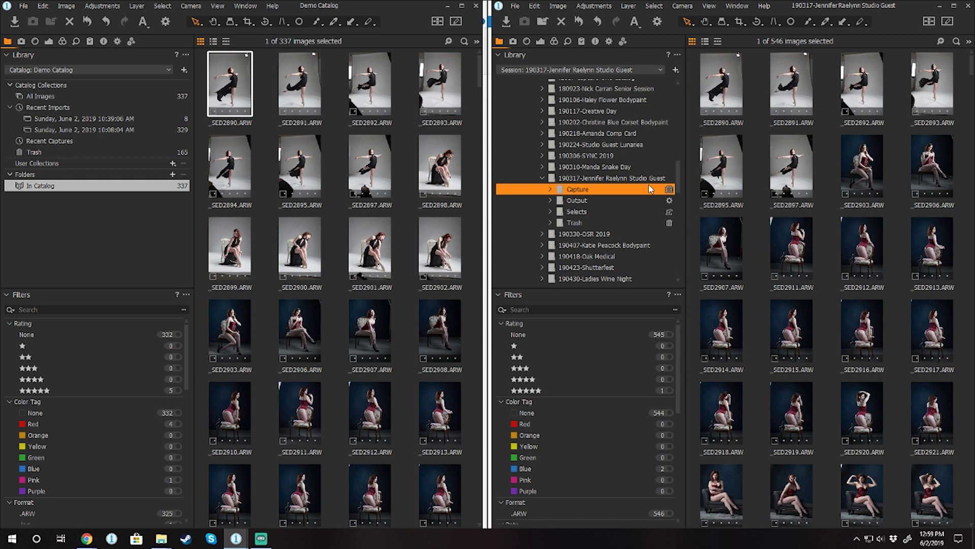
scroll(574, 213, "down", 1)
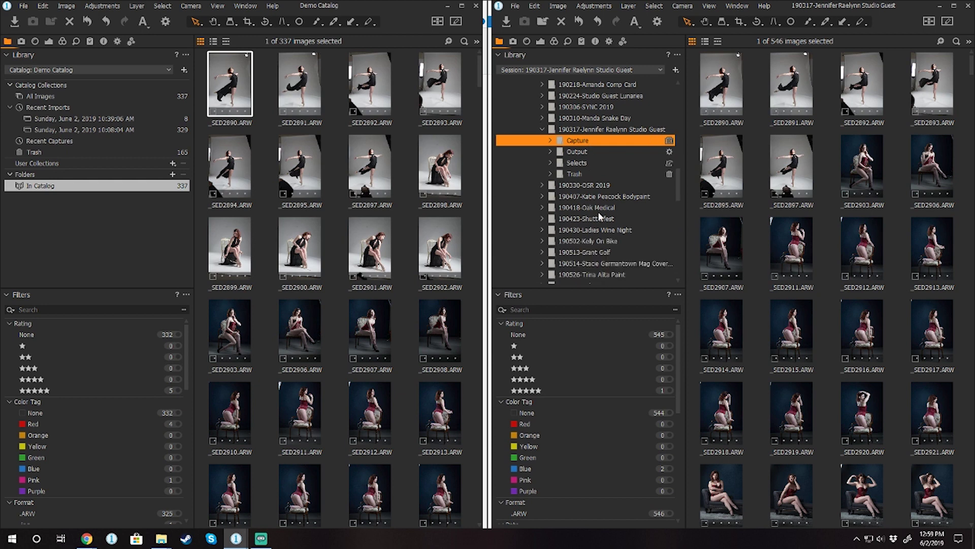
left_click(542, 251)
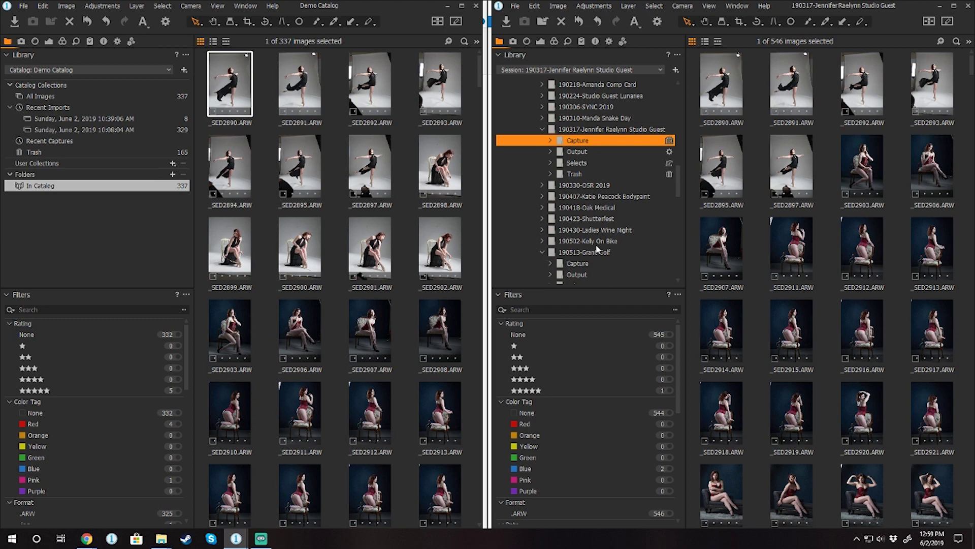
scroll(597, 248, "down", 1)
left_click(583, 259)
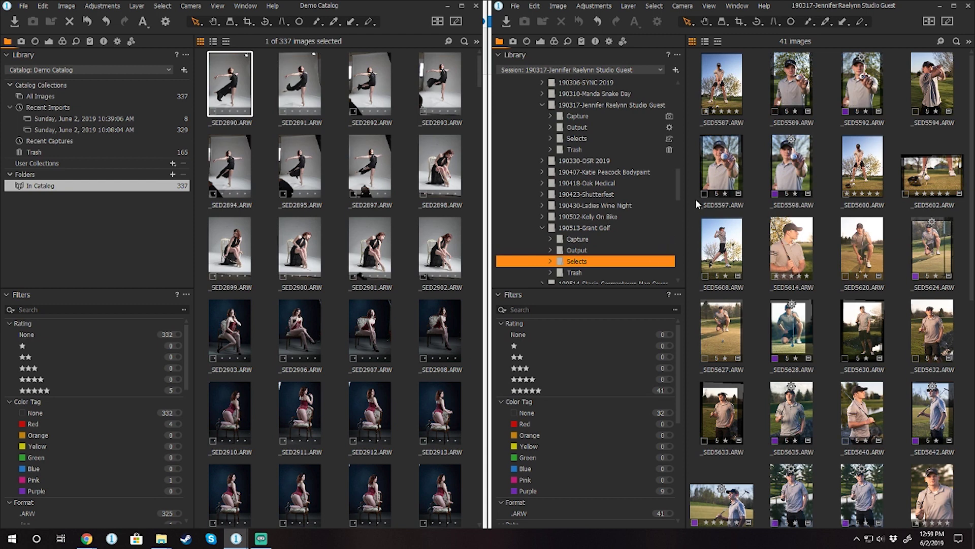
- Review the folder options available for the 190513 golf session's Selects folder and return to the Session Folders list
mouse_move(679, 178)
left_mouse_down()
mouse_move(681, 206)
mouse_move(687, 141)
mouse_move(681, 190)
mouse_move(683, 179)
left_mouse_up()
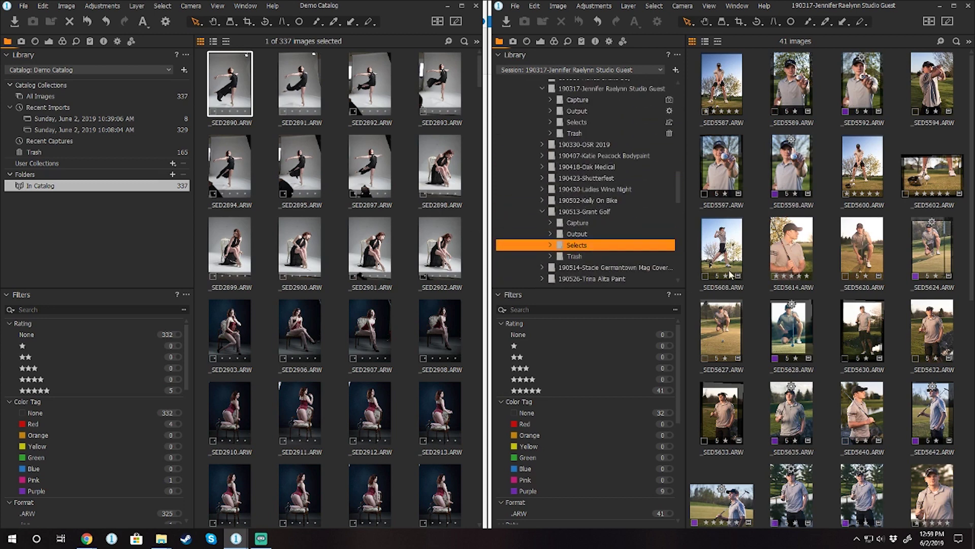
right_click(573, 246)
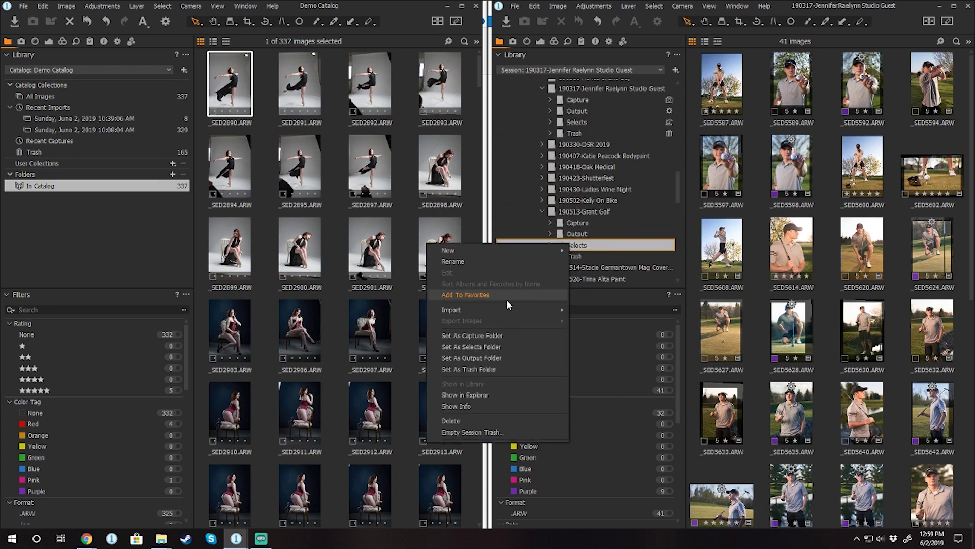
left_click_drag(676, 187, 675, 93)
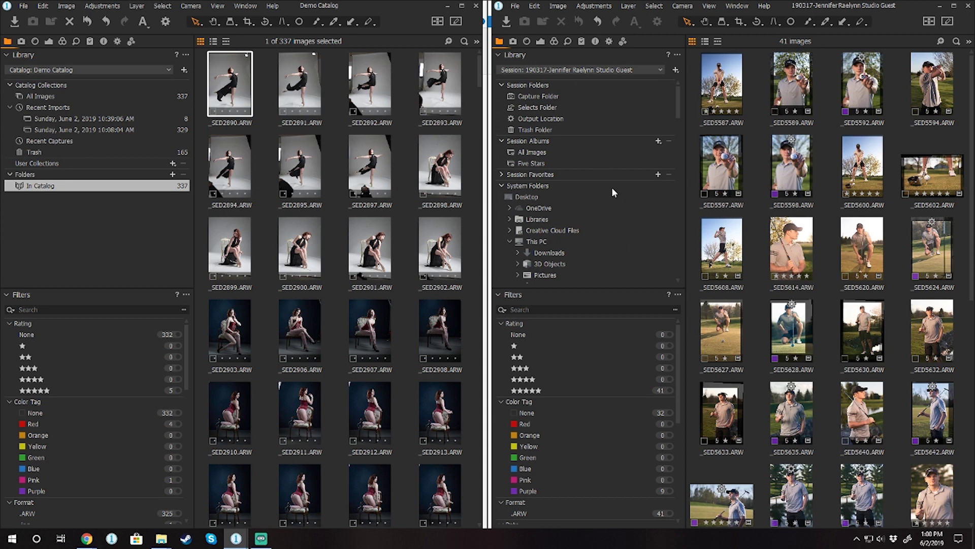
- Display the images of the 190317 session's Capture folder, Selects Folder and Output Location in turn
scroll(602, 195, "down", 10)
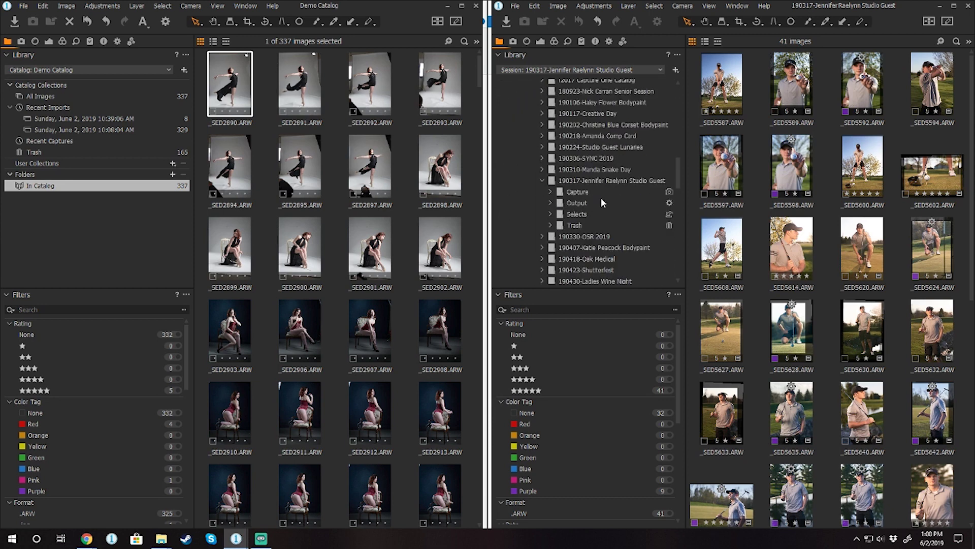
scroll(602, 202, "down", 5)
scroll(605, 189, "up", 5)
left_click(577, 194)
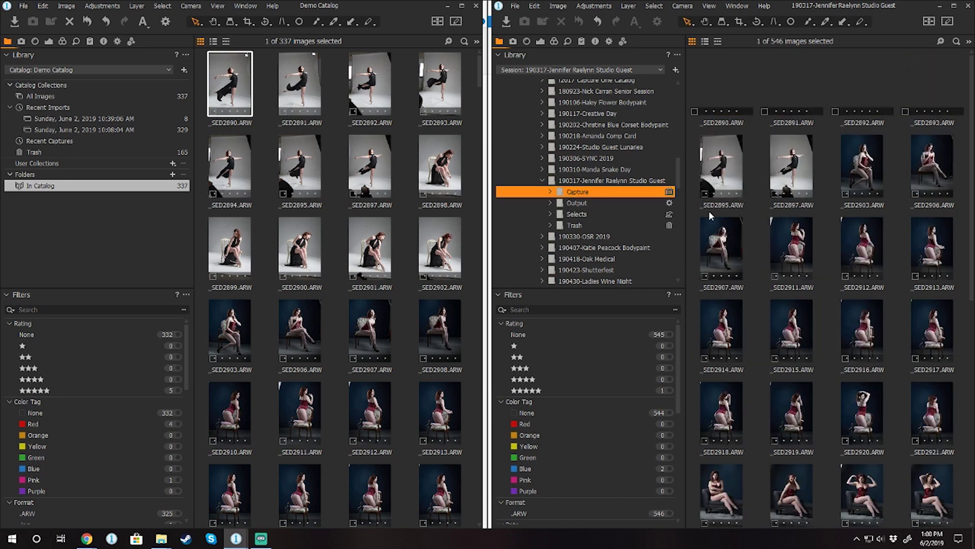
left_click_drag(678, 175, 669, 95)
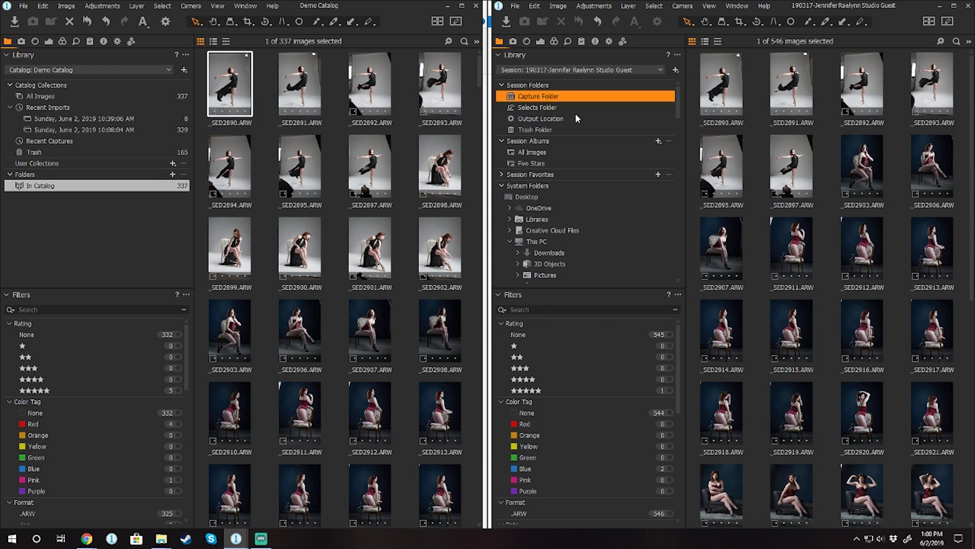
left_click(520, 109)
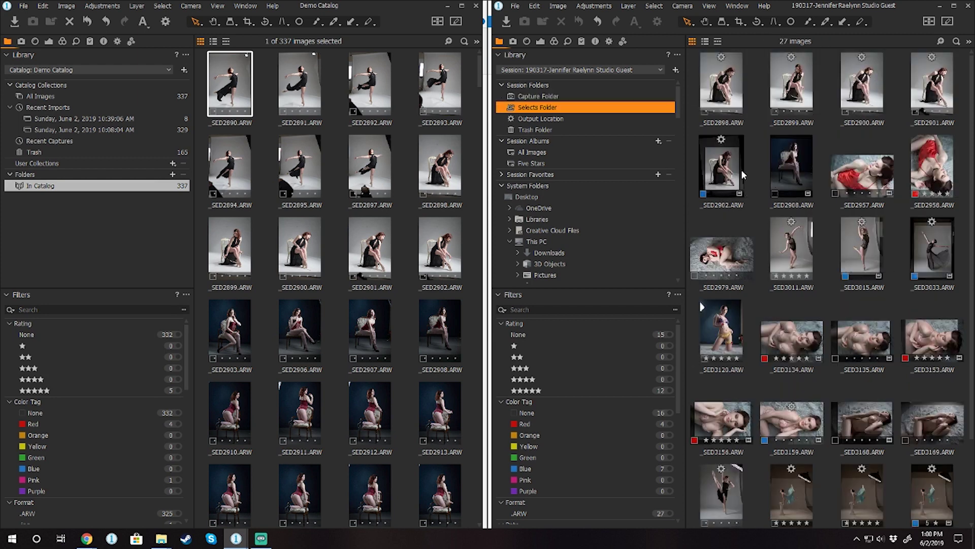
left_click(549, 119)
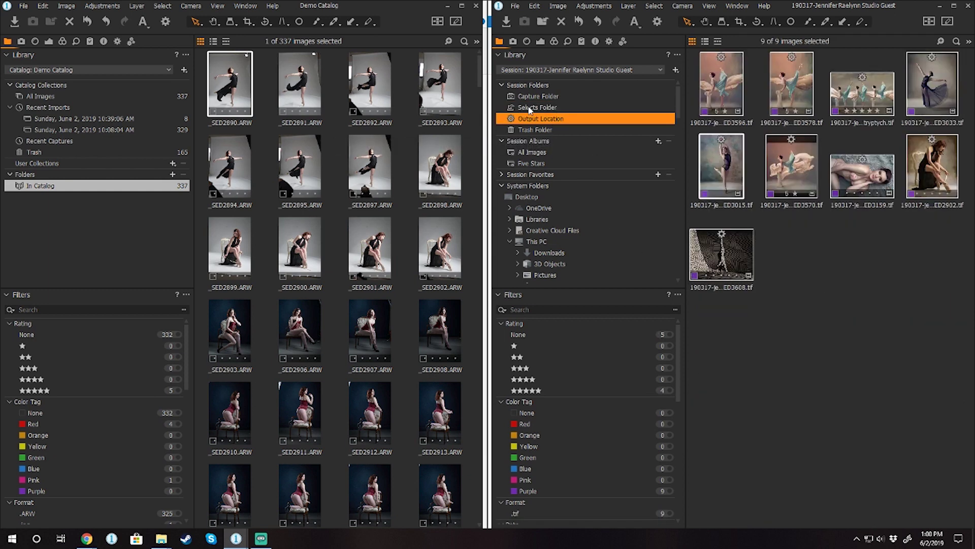
- Reveal the session's Output Location in the library's system folder tree
scroll(589, 208, "down", 5)
scroll(584, 200, "up", 5)
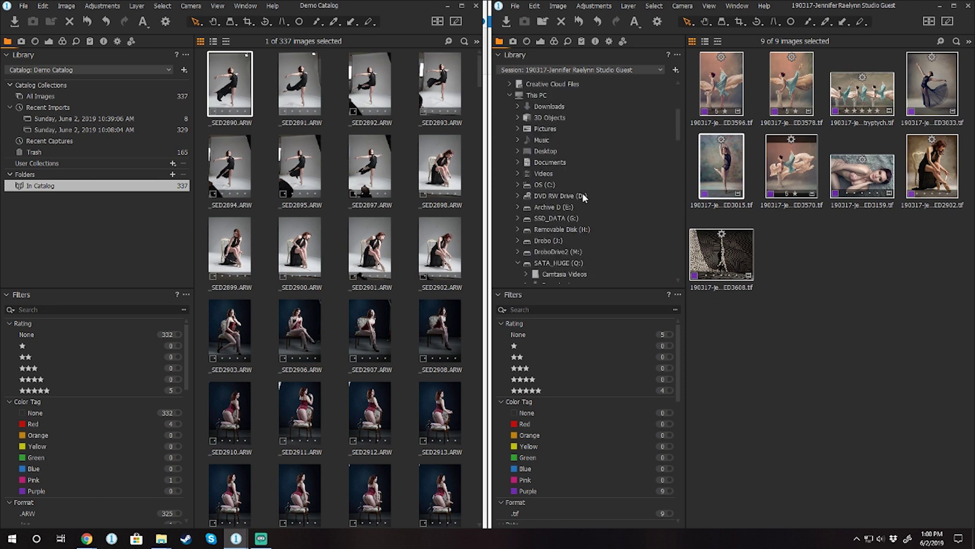
right_click(573, 122)
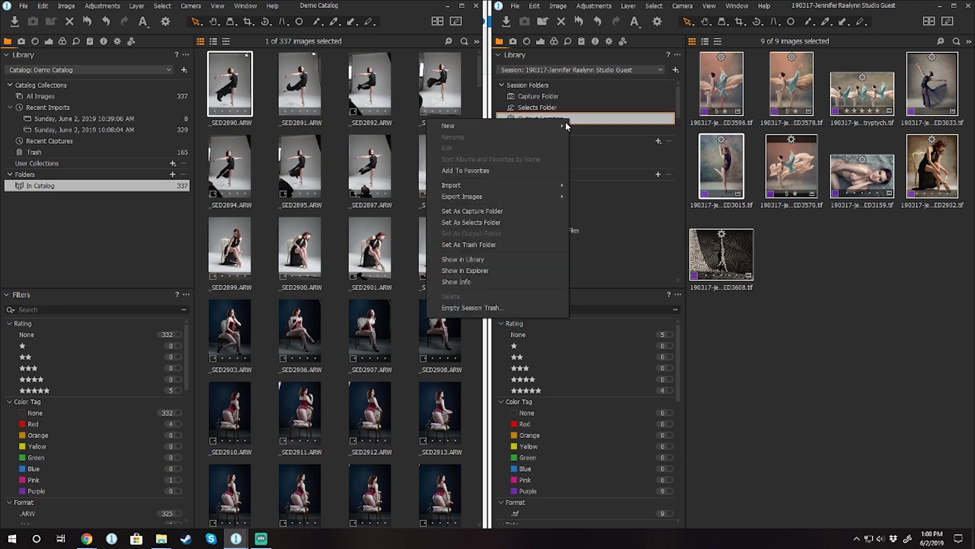
left_click(498, 259)
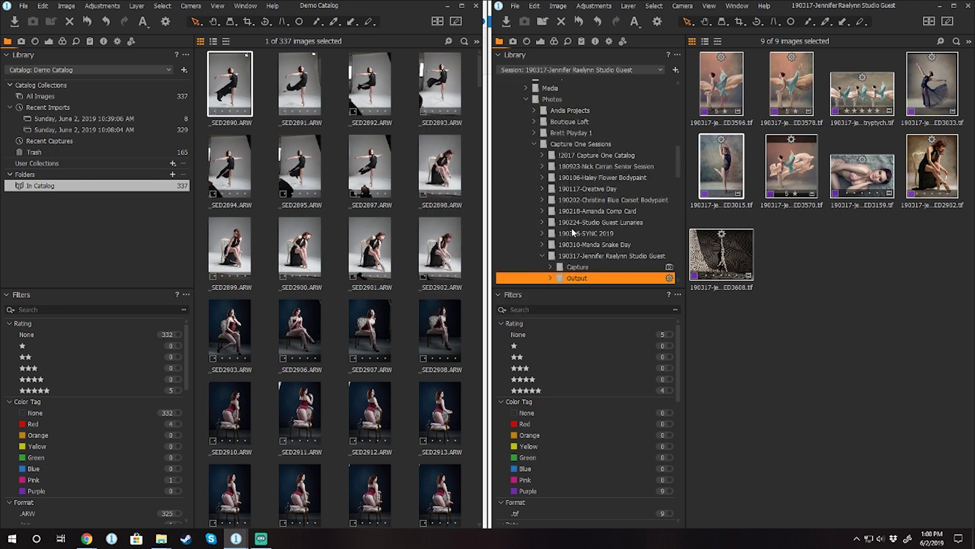
- Review the folder assignment options, such as Set As Selects Folder, for the 190513 golf session's Selects folder
scroll(621, 220, "down", 1)
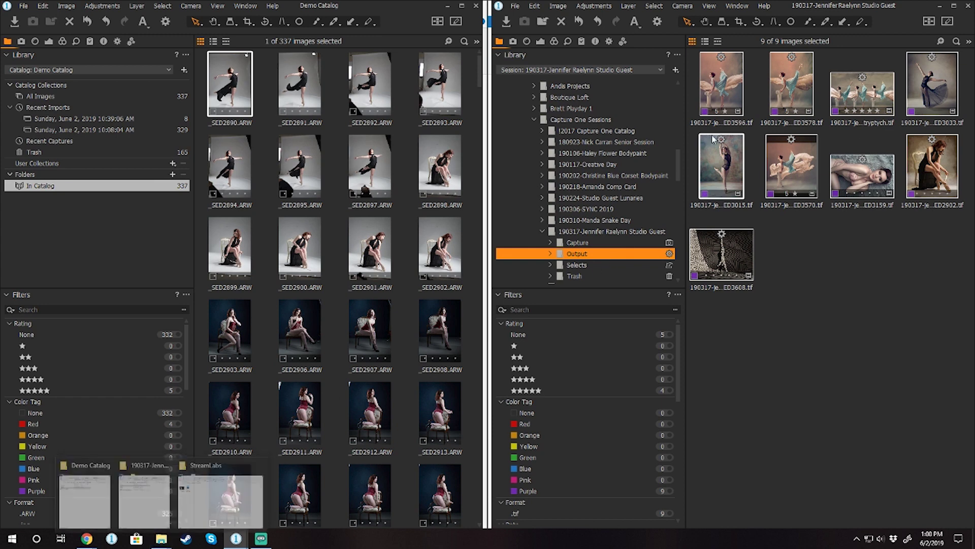
scroll(614, 176, "down", 2)
scroll(613, 176, "down", 3)
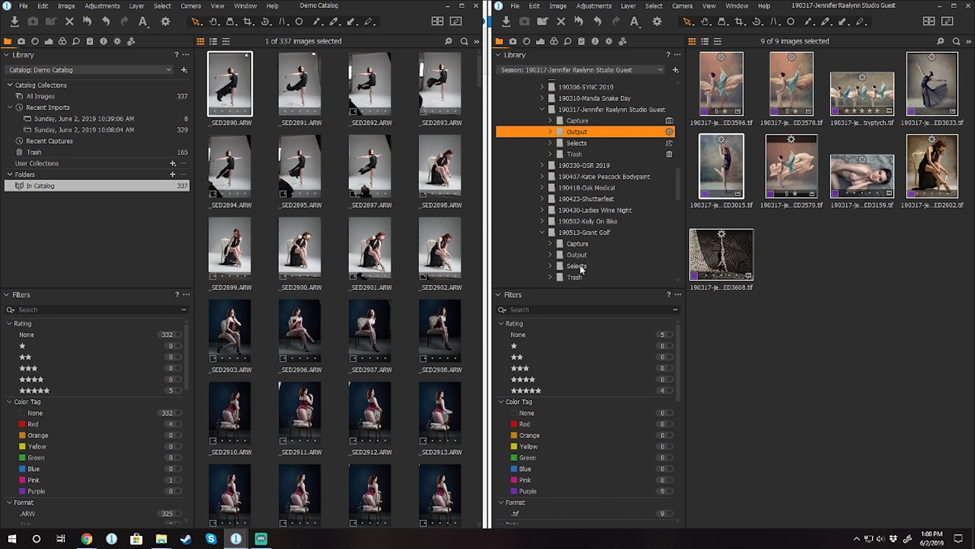
right_click(579, 266)
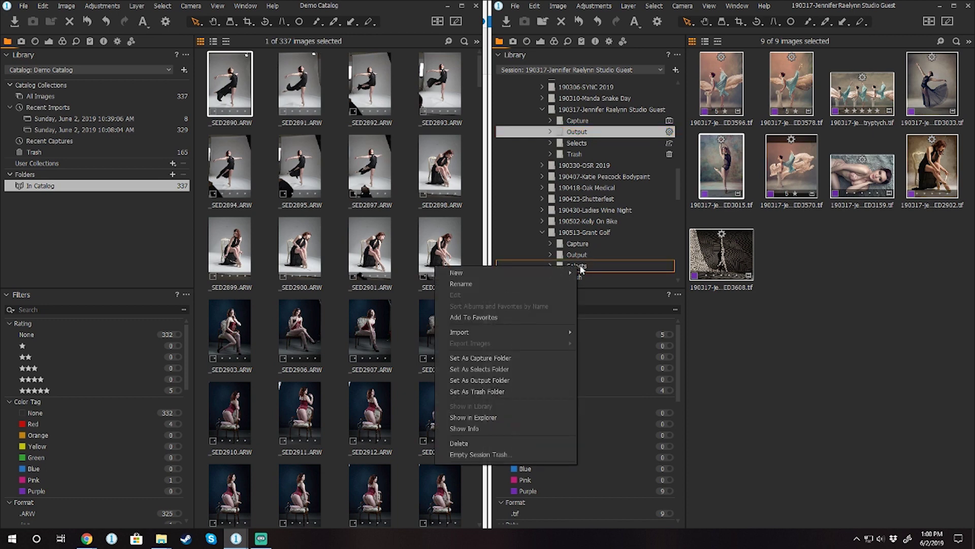
left_click(493, 371)
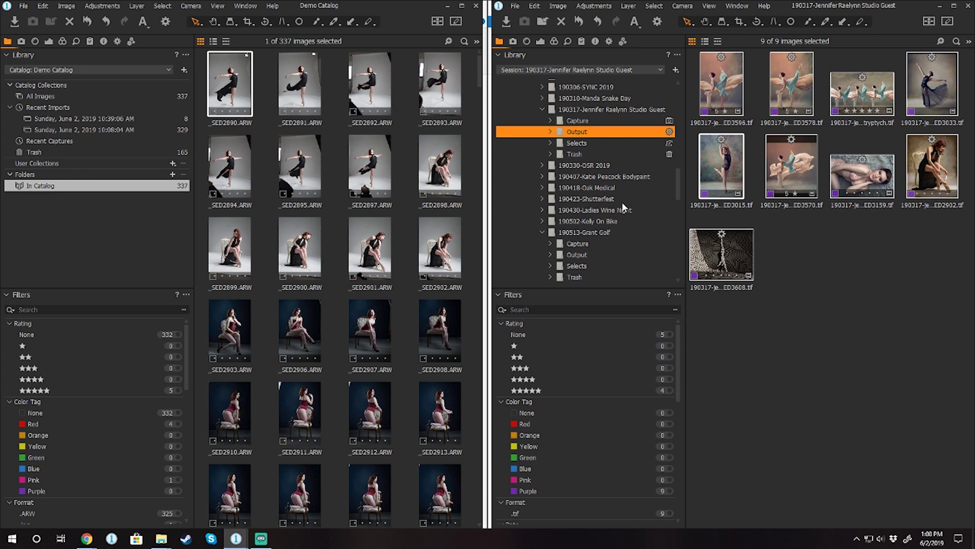
- Deselect the output images in the session window and display the 190317 session's Selects folder
left_click(131, 247)
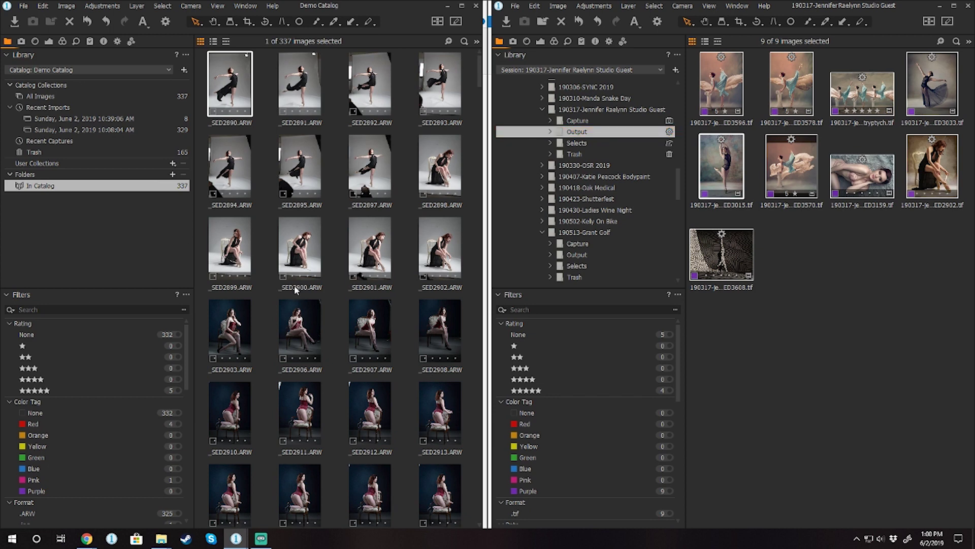
left_click(802, 305)
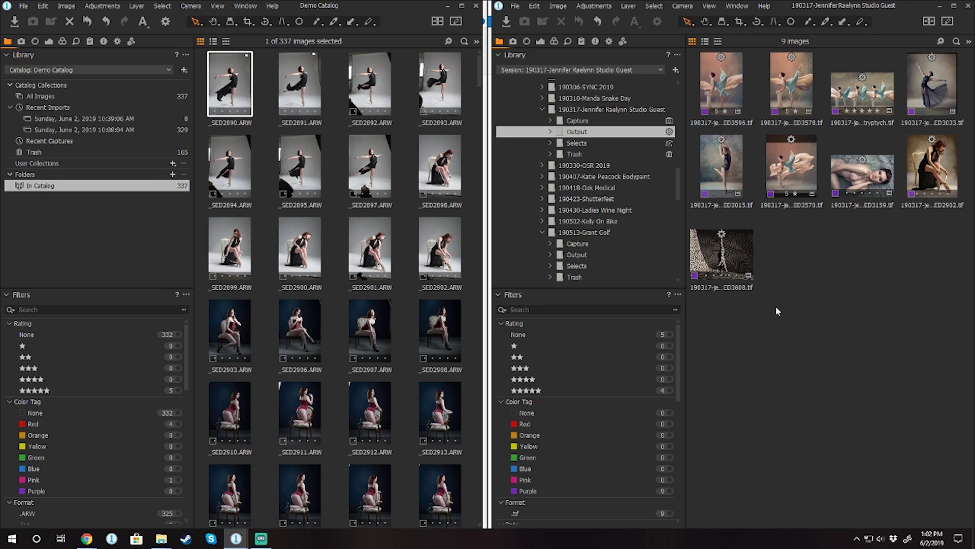
left_click(572, 143)
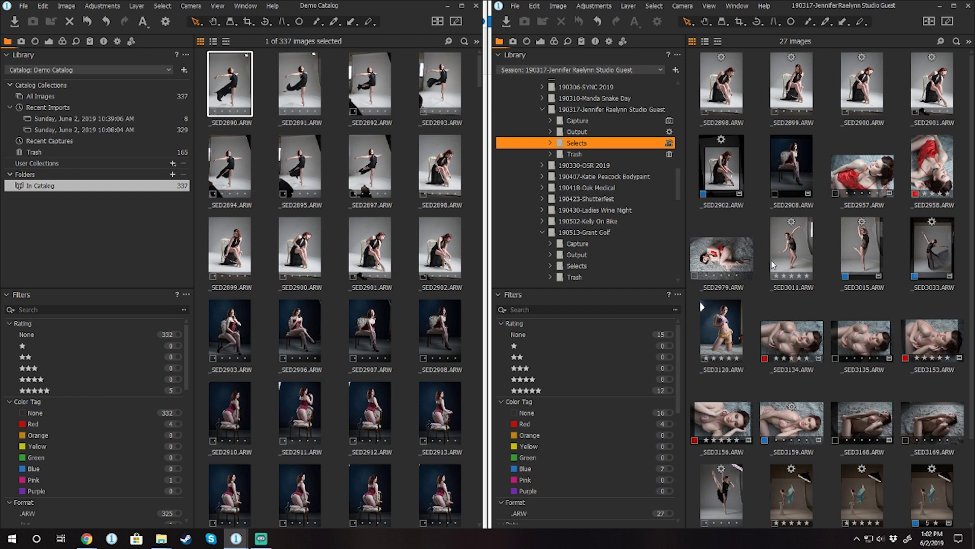
- Switch to File Explorer and inspect the 190317 session's Output folder details beside the Demo Catalog folder
left_click(122, 235)
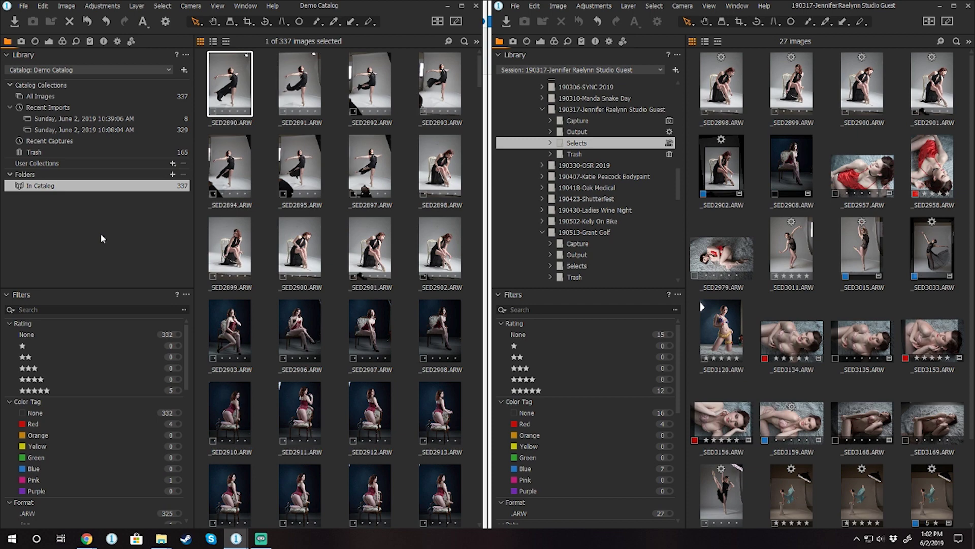
mouse_move(161, 538)
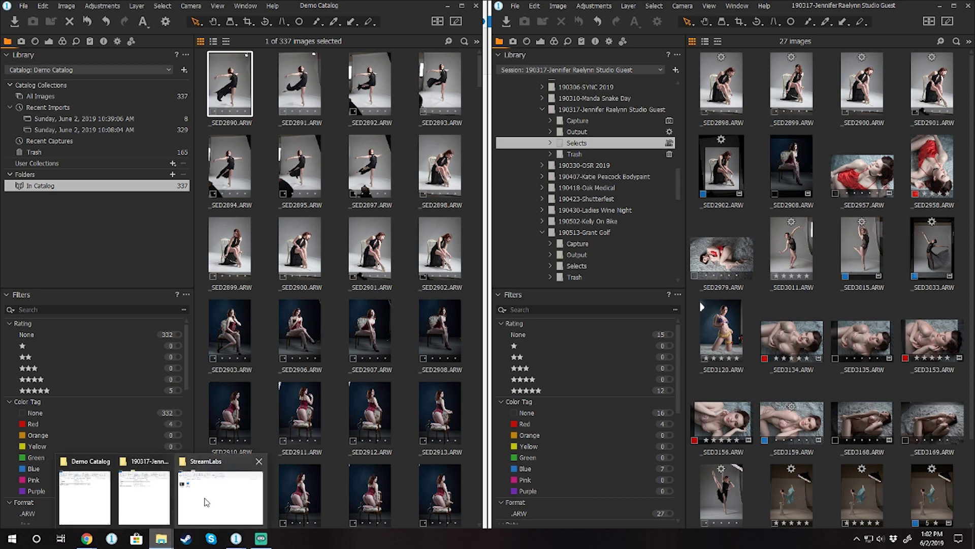
mouse_move(162, 502)
left_click(84, 498)
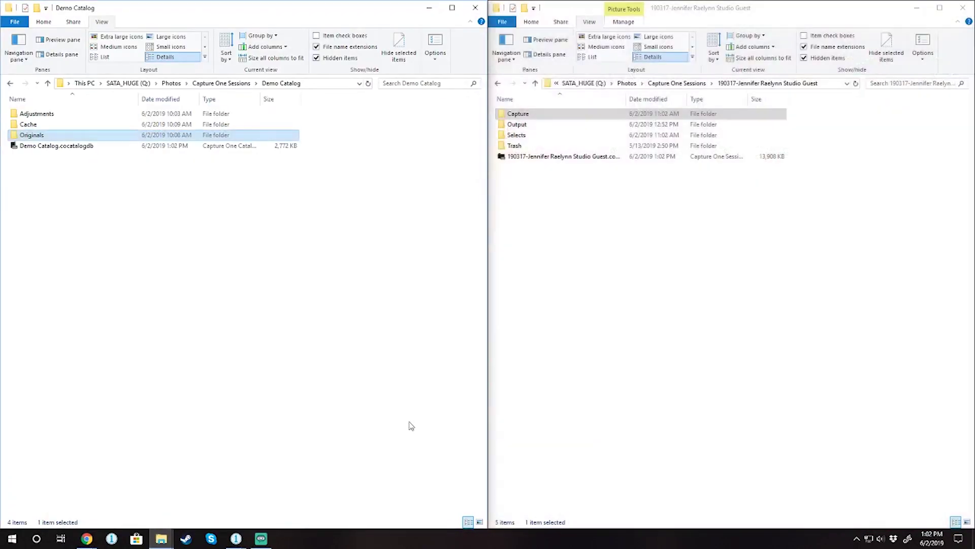
left_click(521, 125)
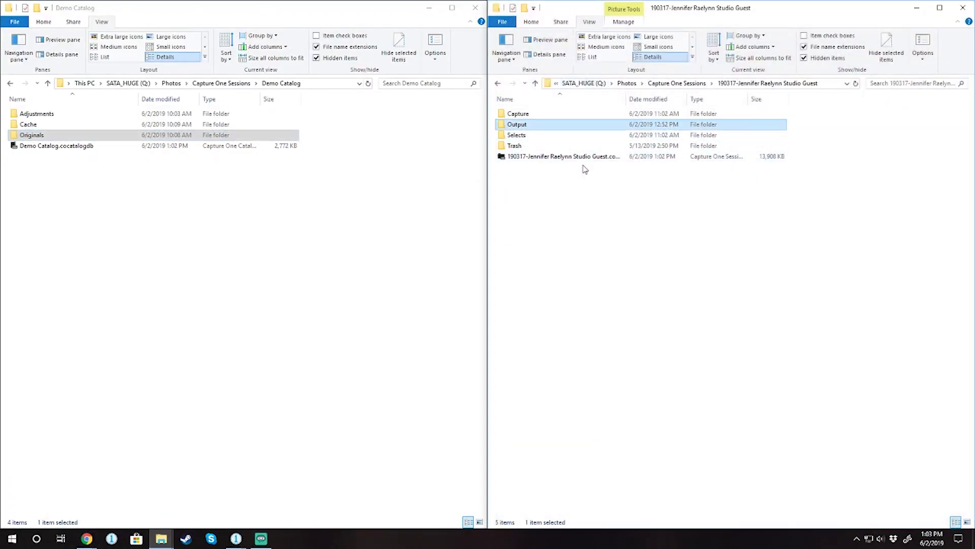
mouse_move(555, 130)
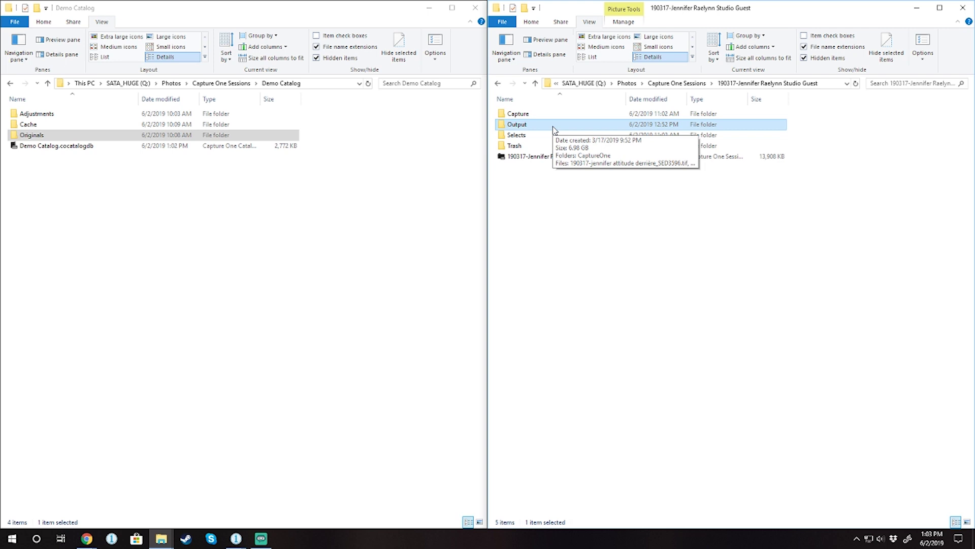
left_click(526, 279)
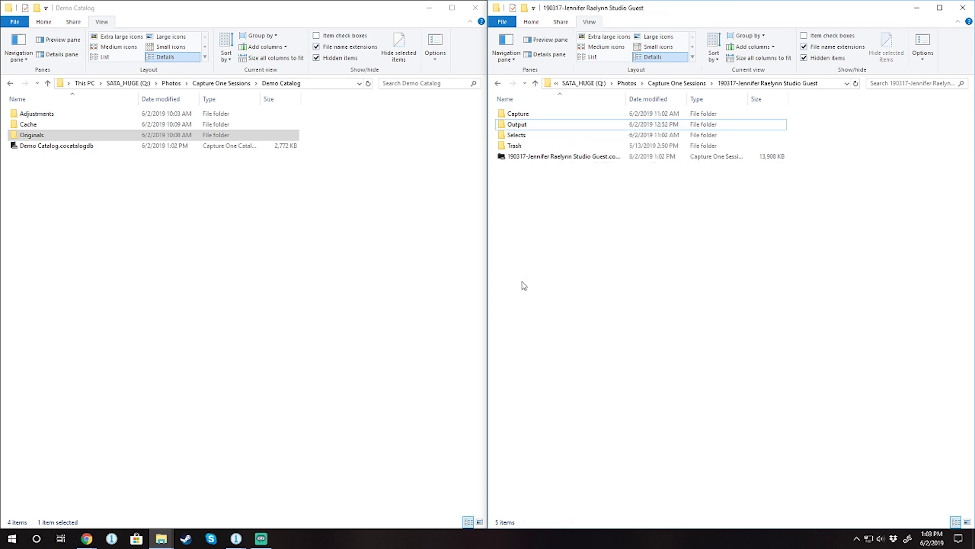
- Switch back to Capture One and bring up the Demo Catalog and 190317 session windows side by side
left_click(236, 540)
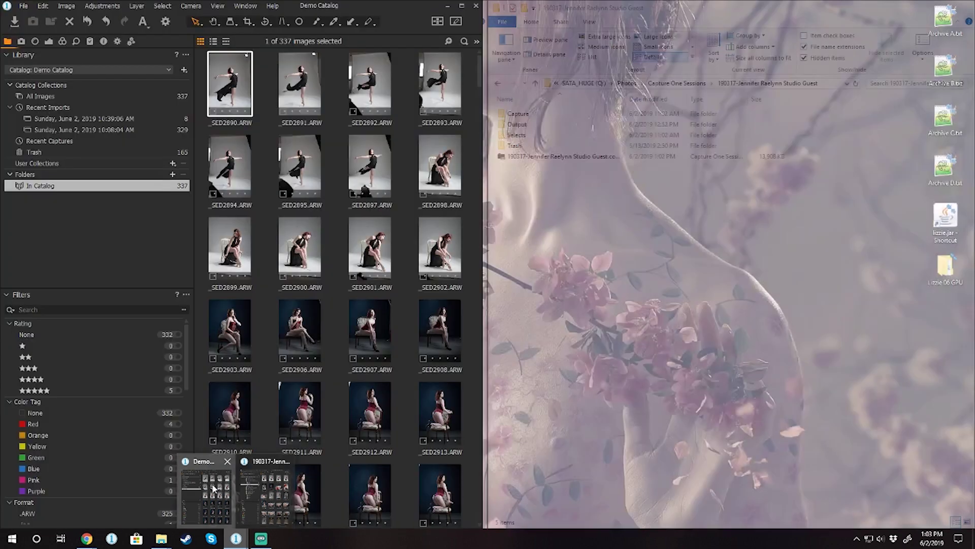
mouse_move(237, 541)
left_click(279, 493)
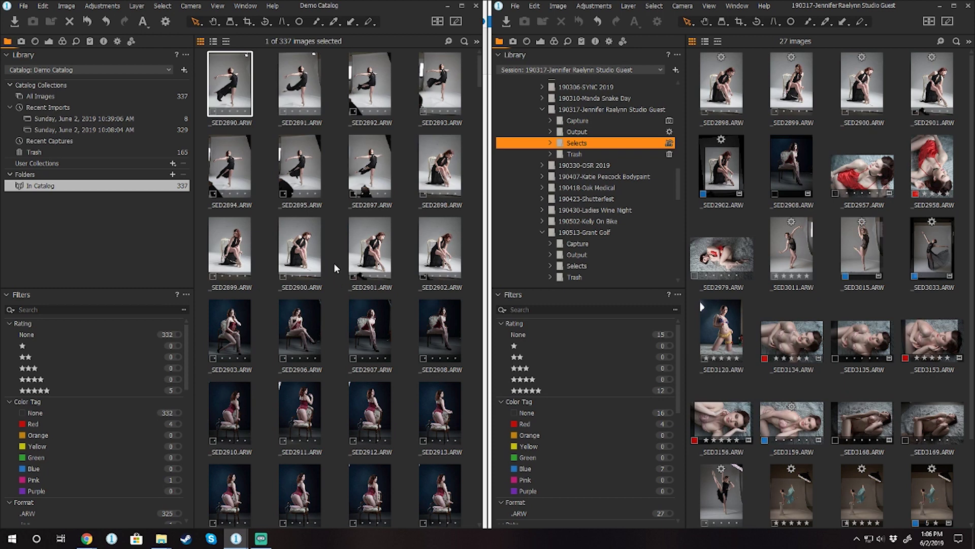
- Select the blue-tagged and red-tagged images in the session's Selects folder one at a time, ending with _SED3156.ARW
left_click(725, 176)
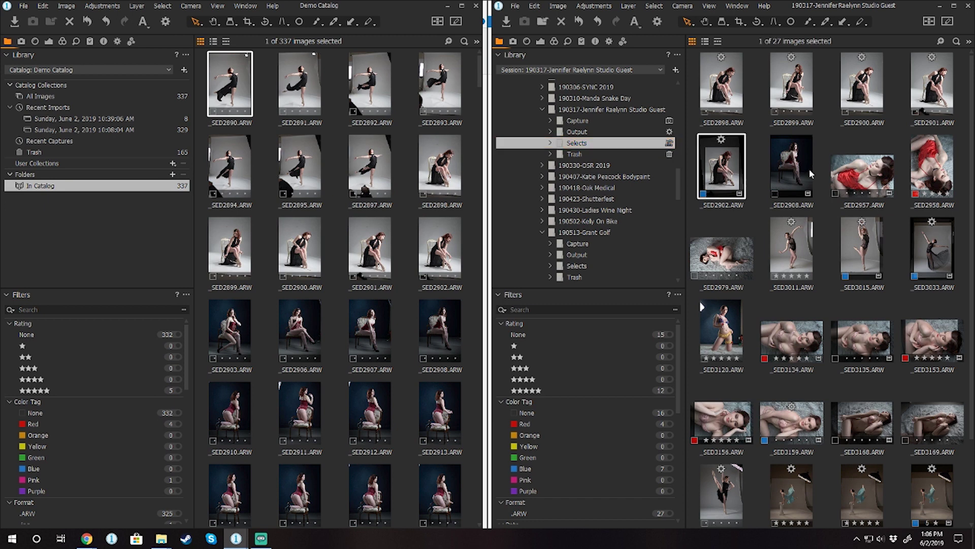
left_click(852, 238)
left_click(927, 249)
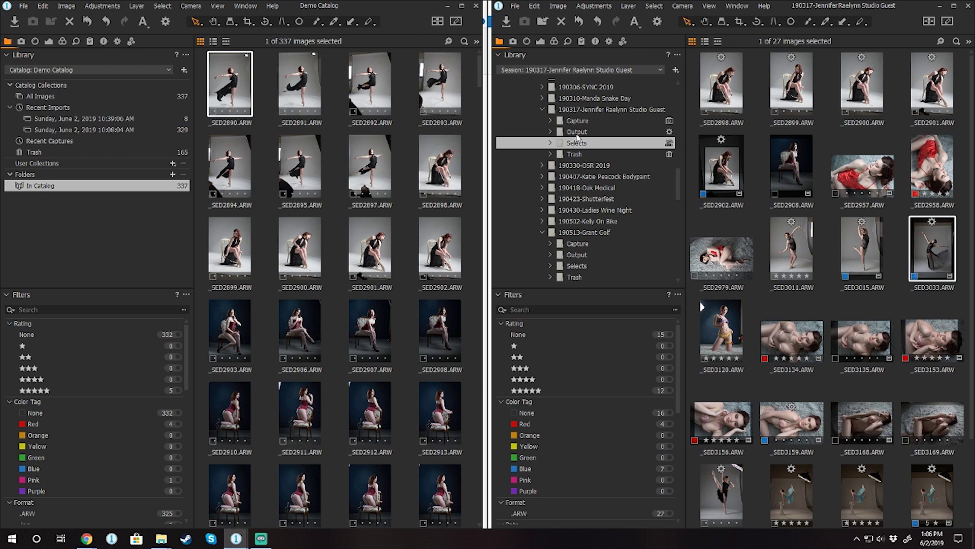
left_click(919, 162)
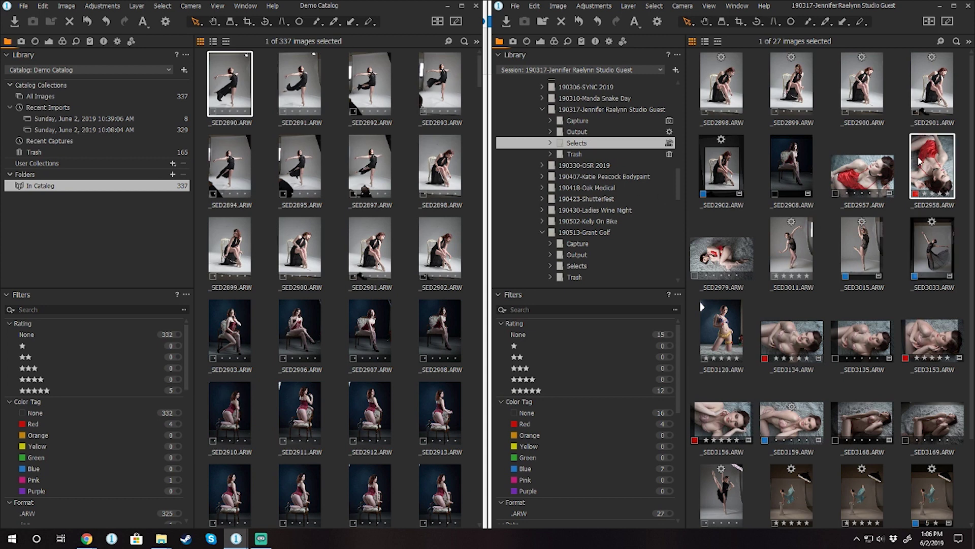
left_click(793, 332)
left_click(927, 330)
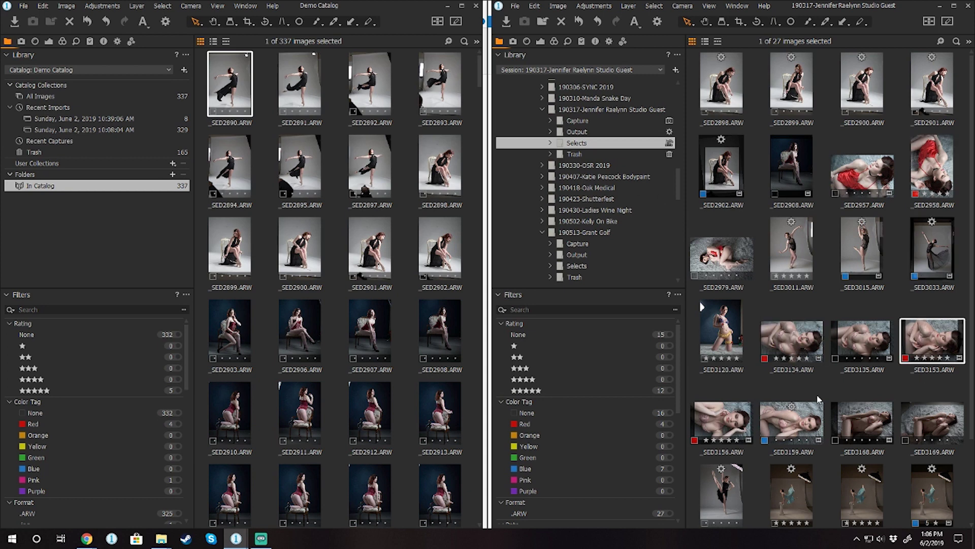
left_click(747, 413)
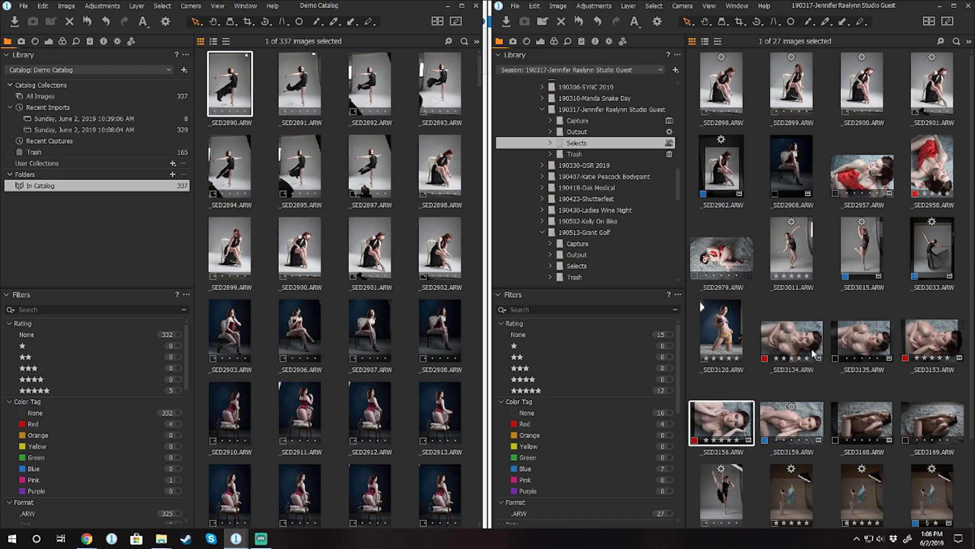
- Display the 190317 session's Output and Selects folders in turn and review the filter categories of the catalog and the session
left_click(582, 133)
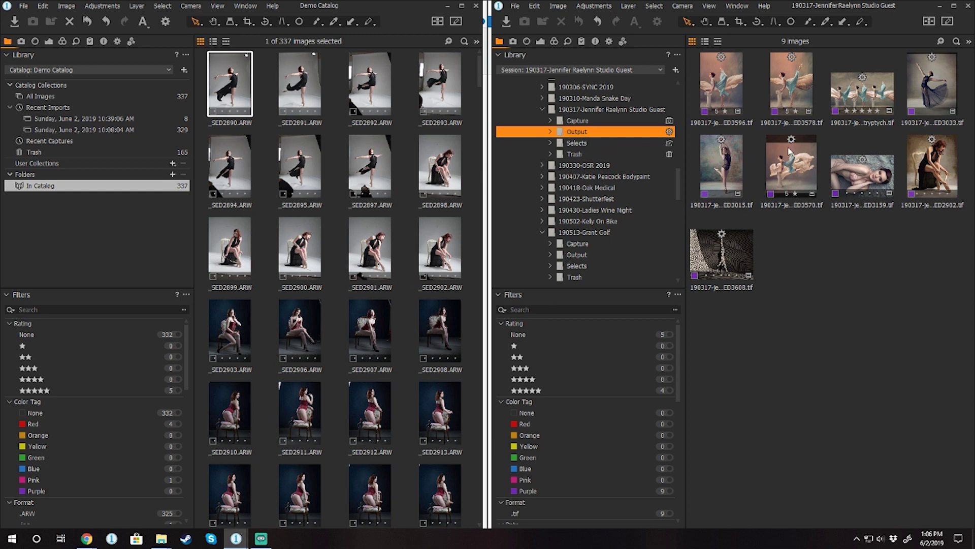
left_click(584, 143)
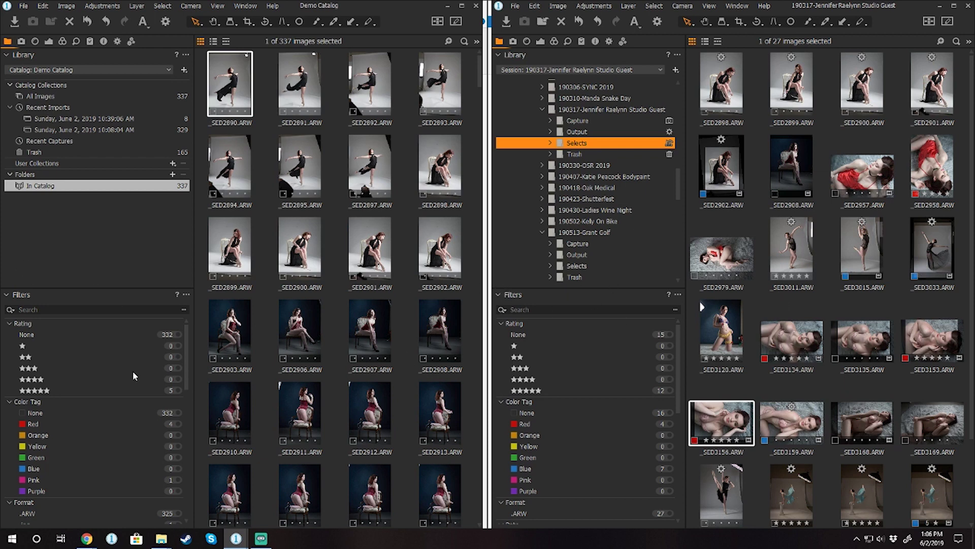
scroll(133, 373, "down", 4)
scroll(129, 378, "up", 4)
scroll(621, 417, "down", 6)
scroll(620, 417, "up", 6)
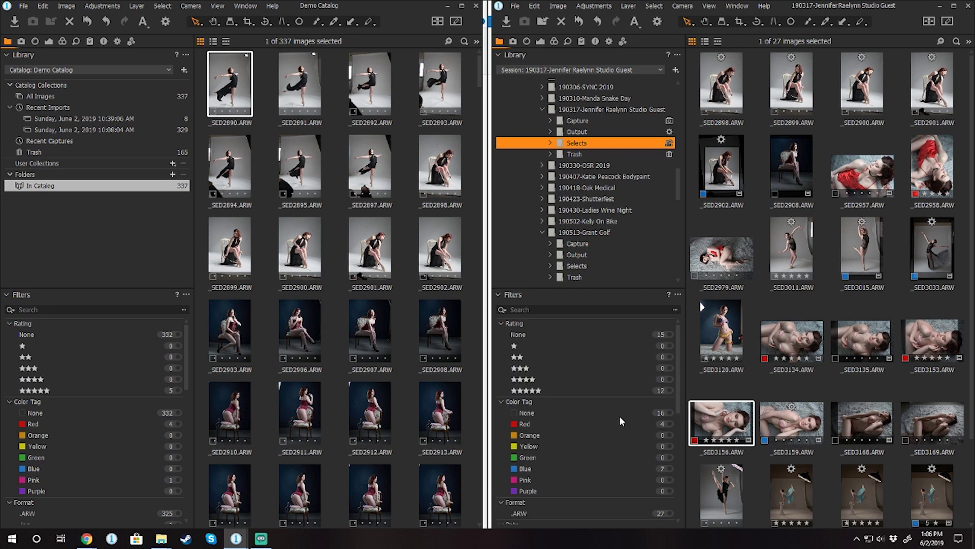